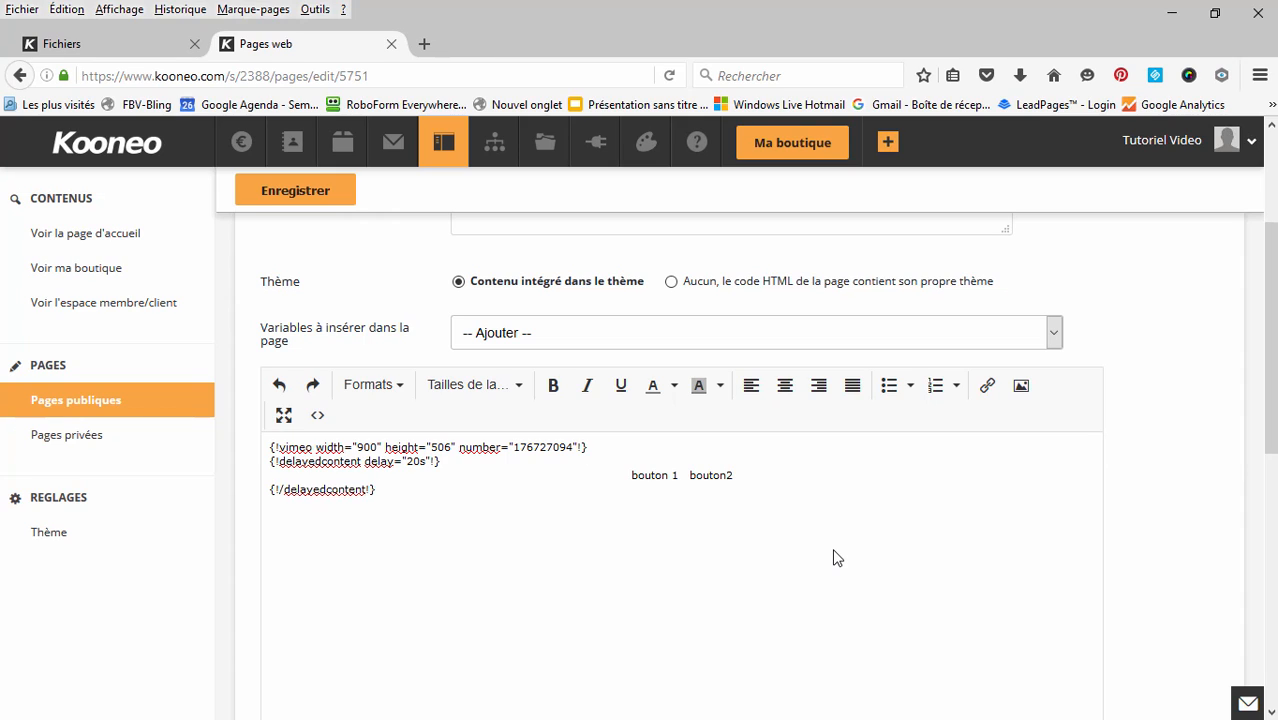
Create a folder named image in the root of the Kooneo online file storage.
{"action": "left_click", "coordinate": [554, 152]}
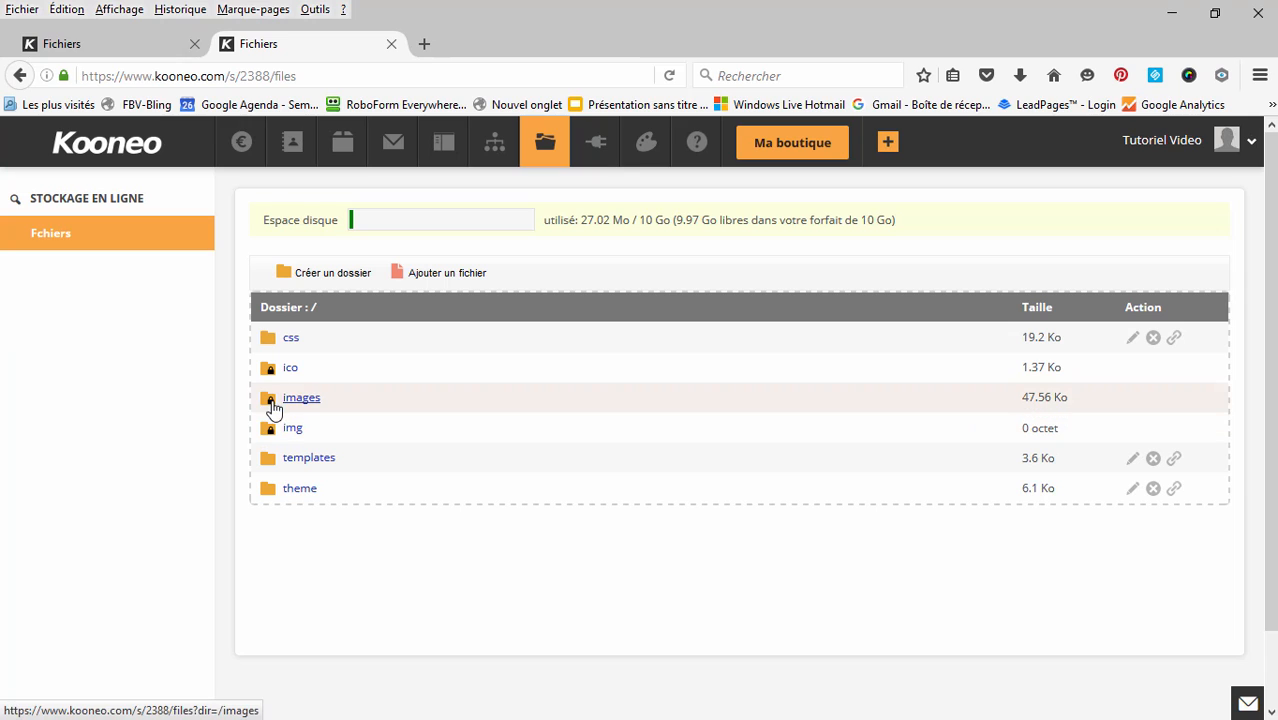
{"action": "left_click", "coordinate": [330, 273]}
{"action": "type", "text": "i"}
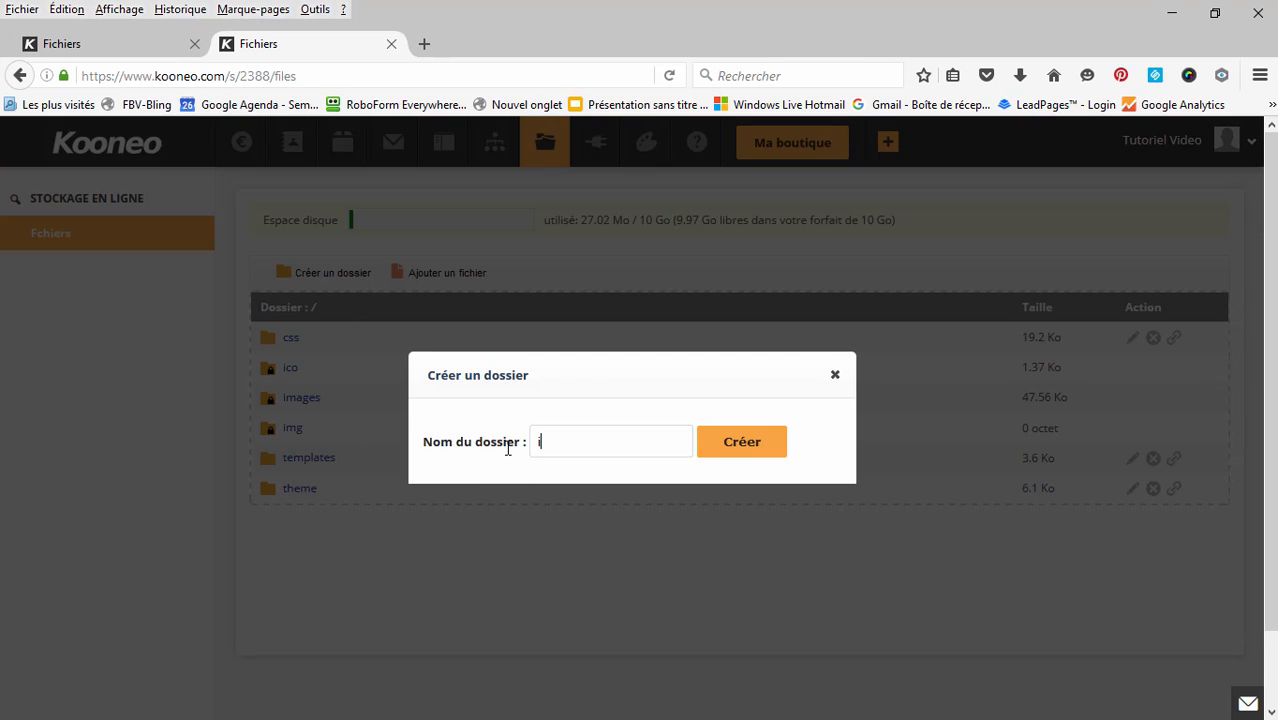
{"action": "type", "text": "ma"}
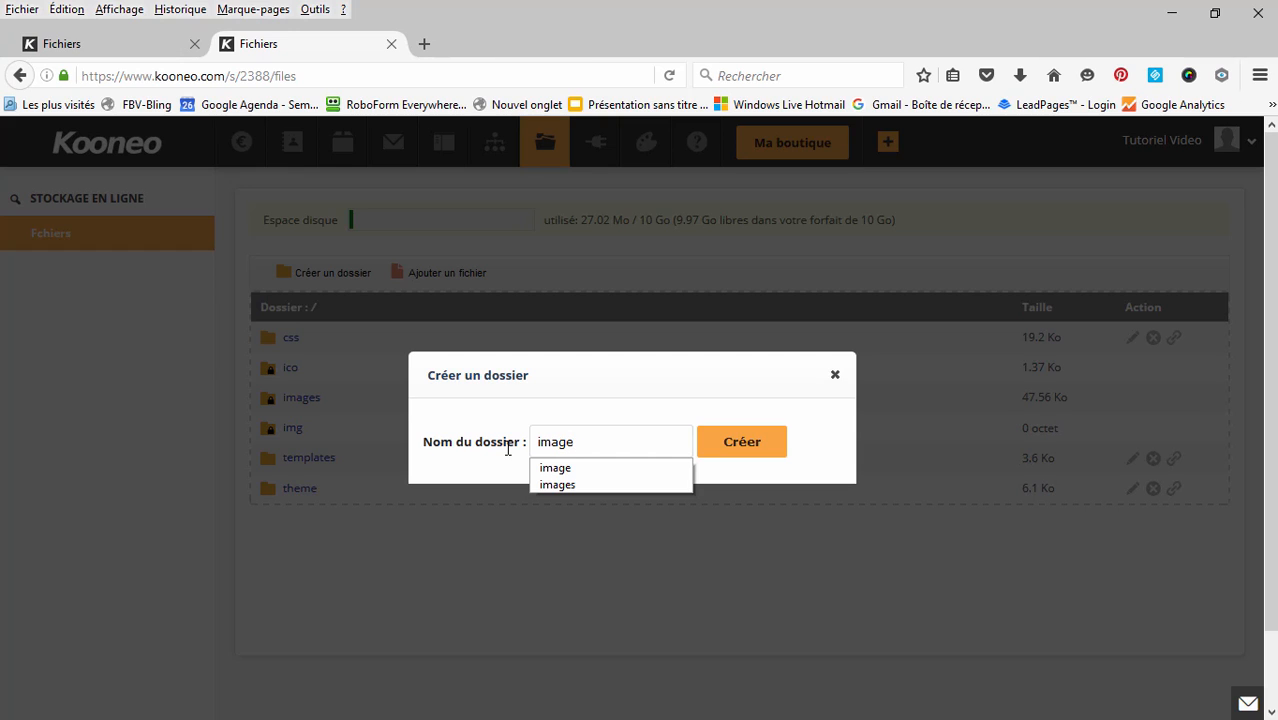
{"action": "type", "text": "ge"}
{"action": "left_click", "coordinate": [718, 452]}
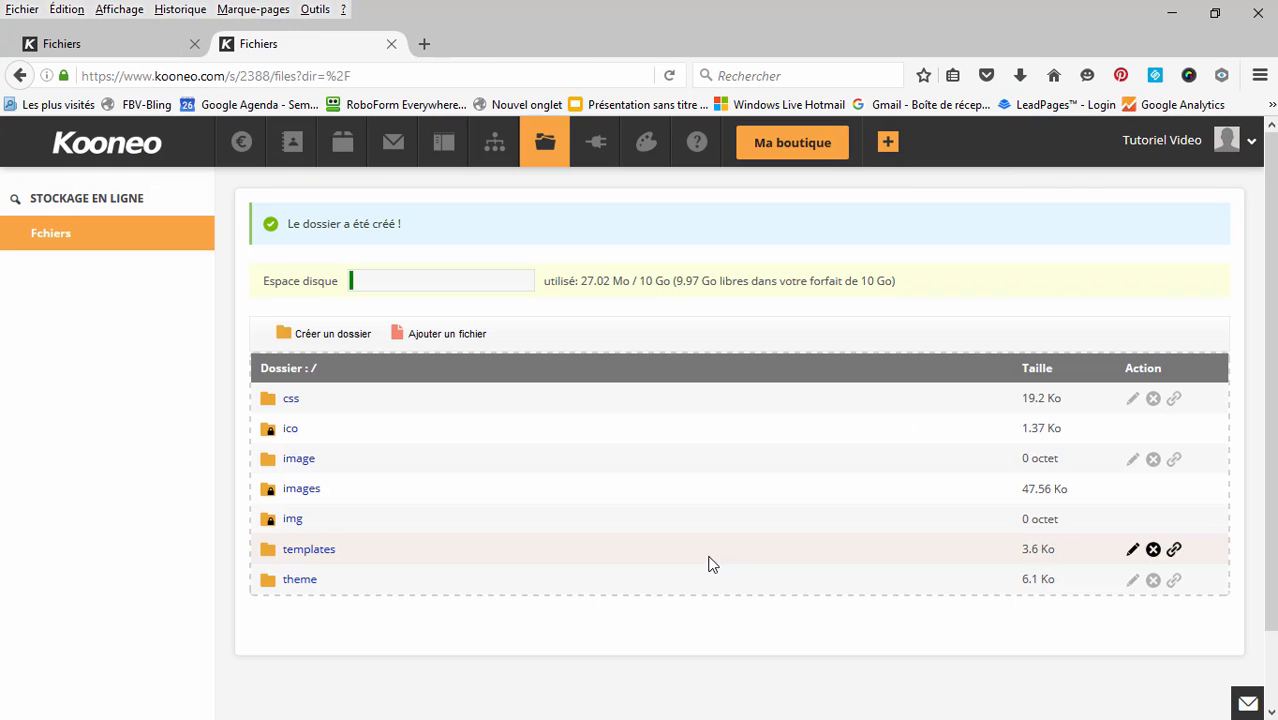
Upload paiementx1.png and paiementx2.png from the desktop into the image folder.
{"action": "left_click", "coordinate": [300, 460]}
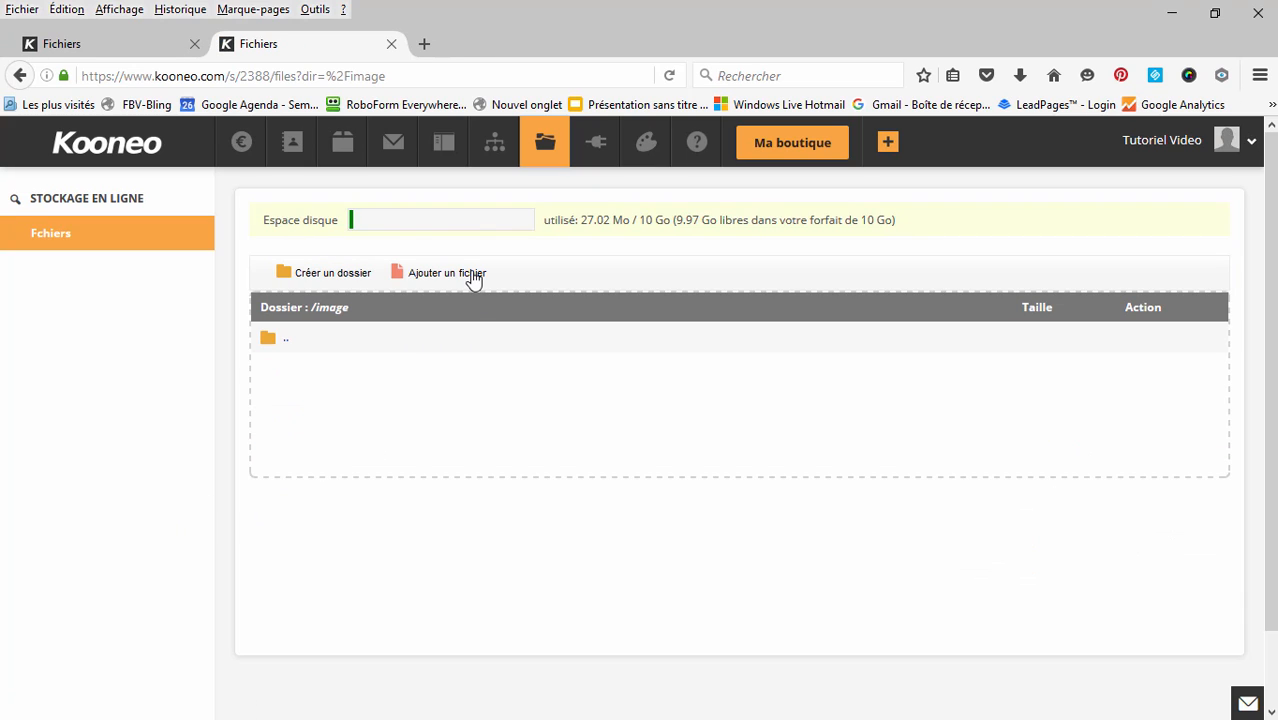
{"action": "left_click", "coordinate": [474, 280]}
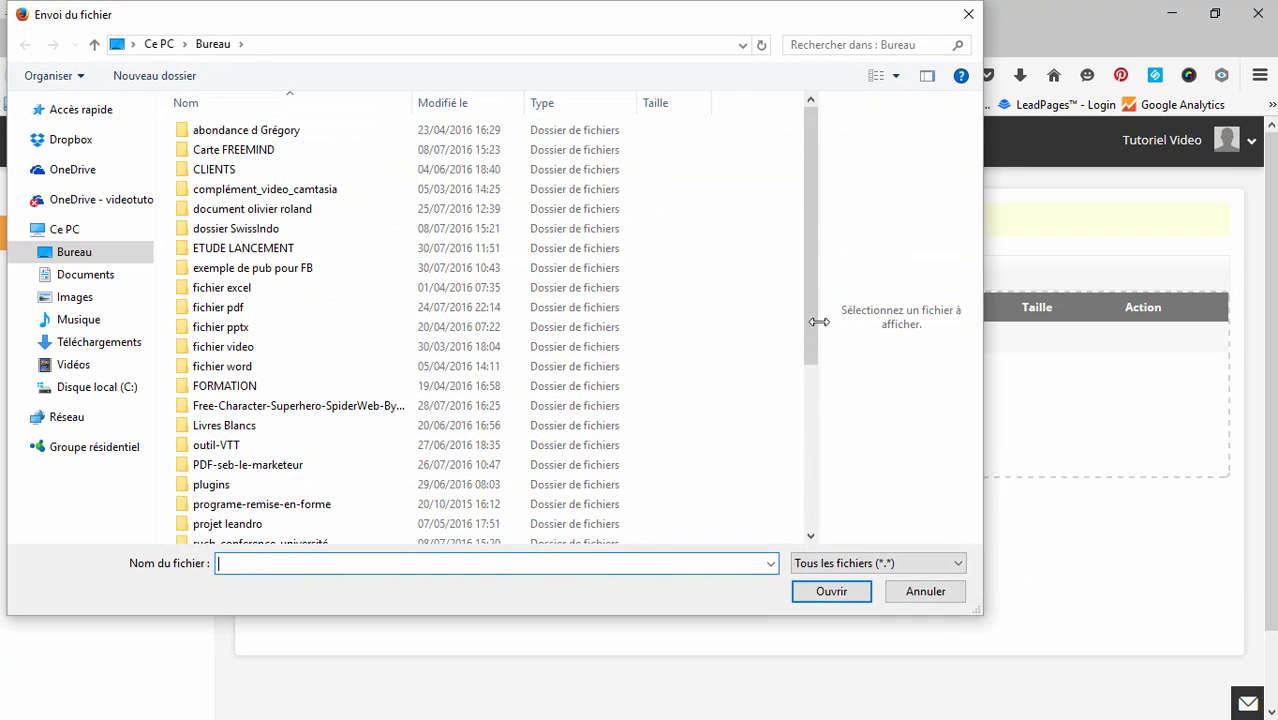
{"action": "scroll", "coordinate": [500, 400], "scroll_direction": "down", "scroll_amount": 5}
{"action": "left_click", "coordinate": [232, 494]}
{"action": "left_click", "coordinate": [835, 594]}
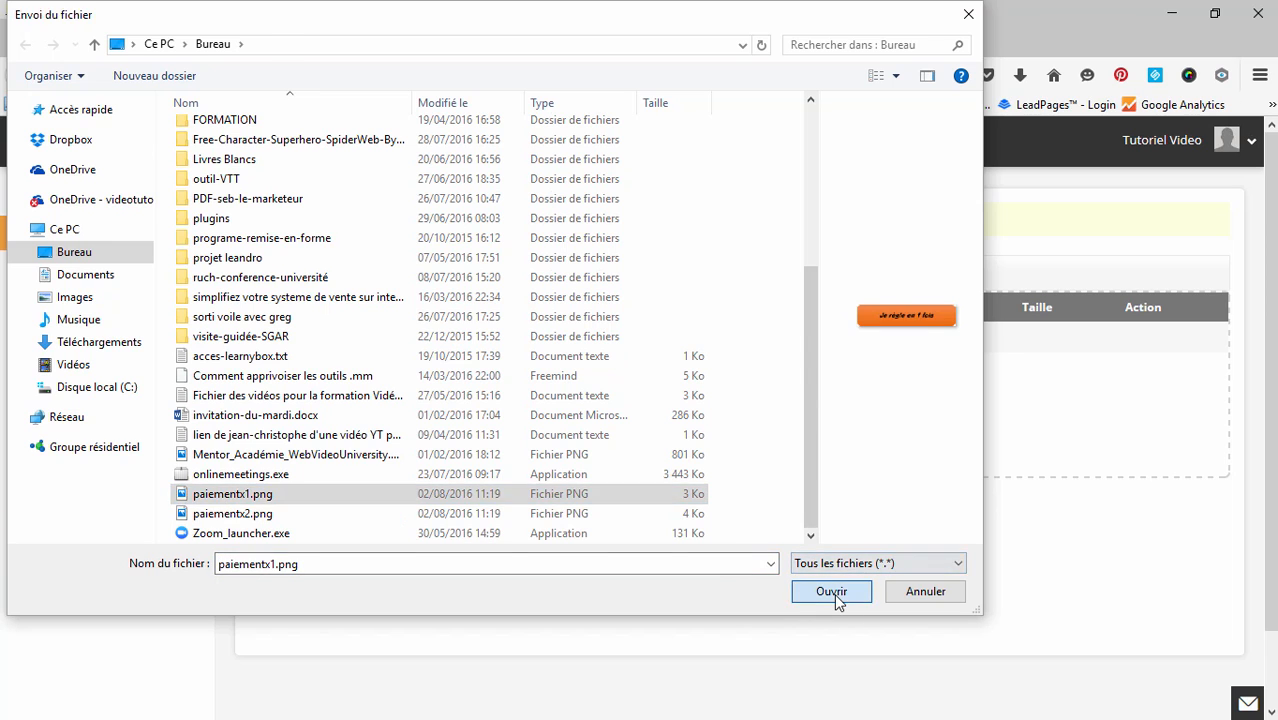
{"action": "left_click", "coordinate": [524, 497]}
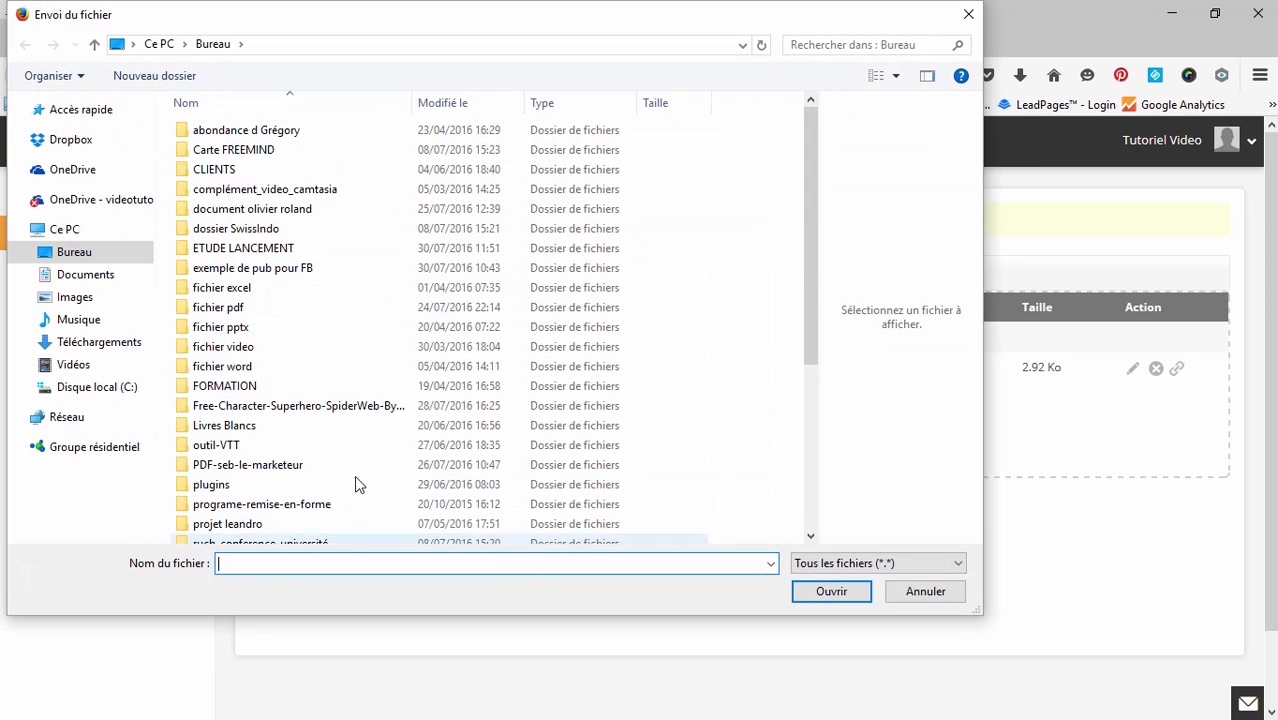
{"action": "scroll", "coordinate": [356, 486], "scroll_direction": "down", "scroll_amount": 5}
{"action": "left_click", "coordinate": [248, 514]}
{"action": "left_click", "coordinate": [830, 592]}
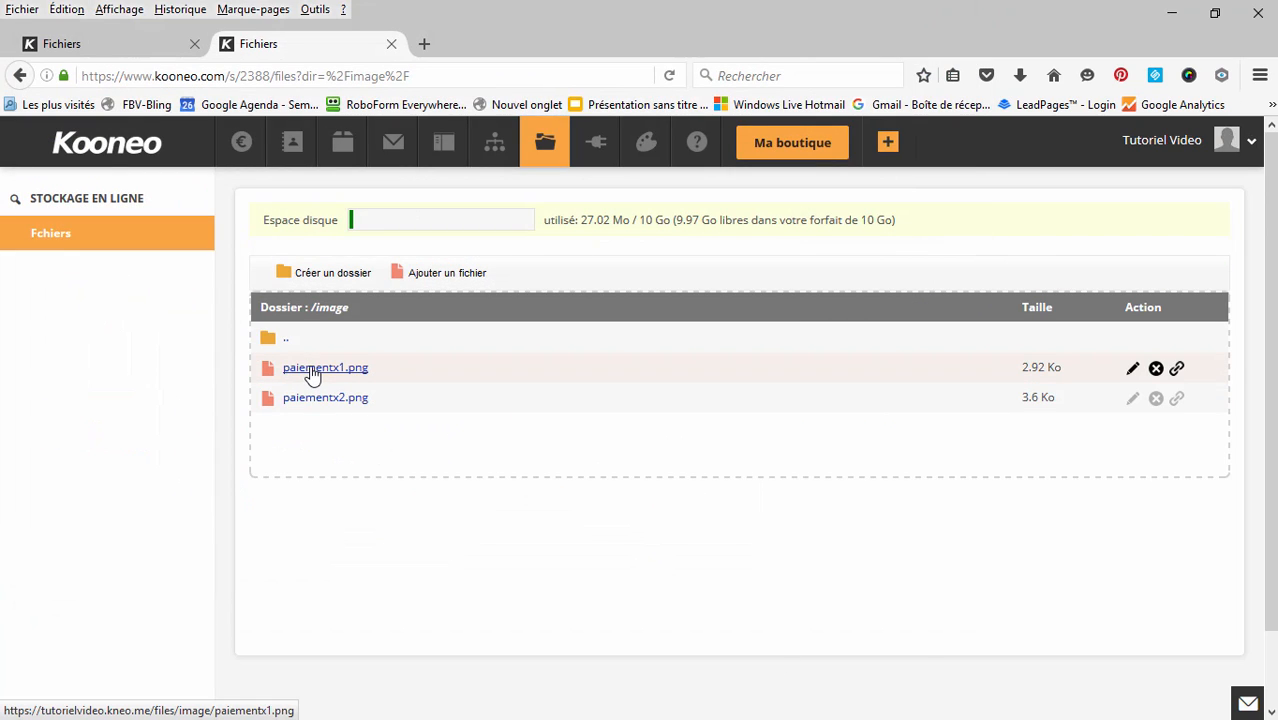
Copy the link addresses of paiementx1.png and paiementx2.png into the untitled Notepad document on separate lines.
{"action": "right_click", "coordinate": [312, 374]}
{"action": "left_click", "coordinate": [391, 509]}
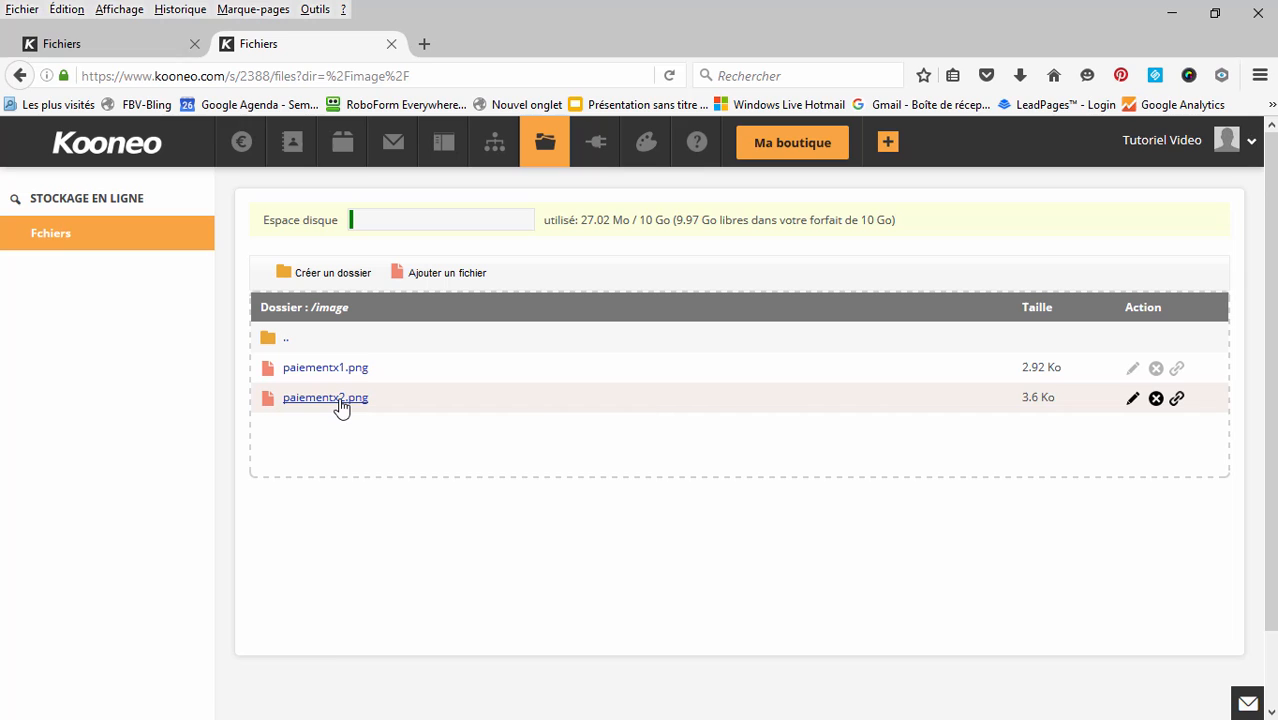
{"action": "right_click", "coordinate": [340, 402]}
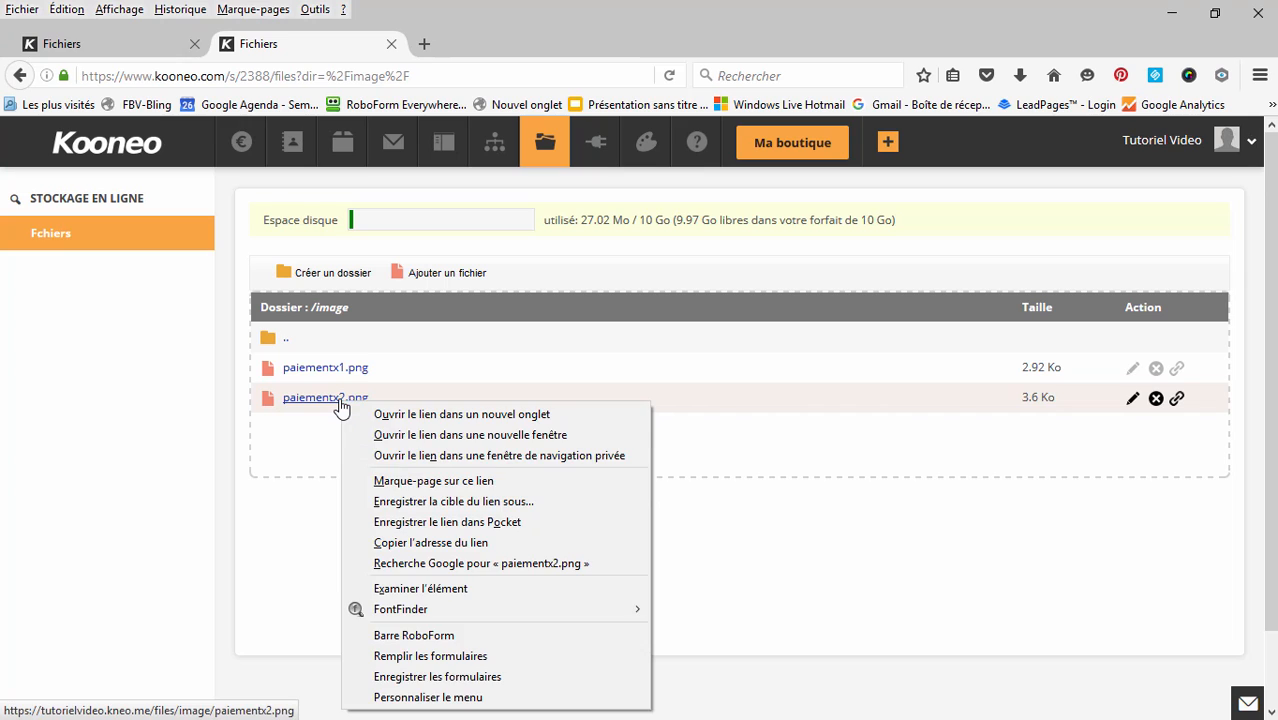
{"action": "left_click", "coordinate": [419, 543]}
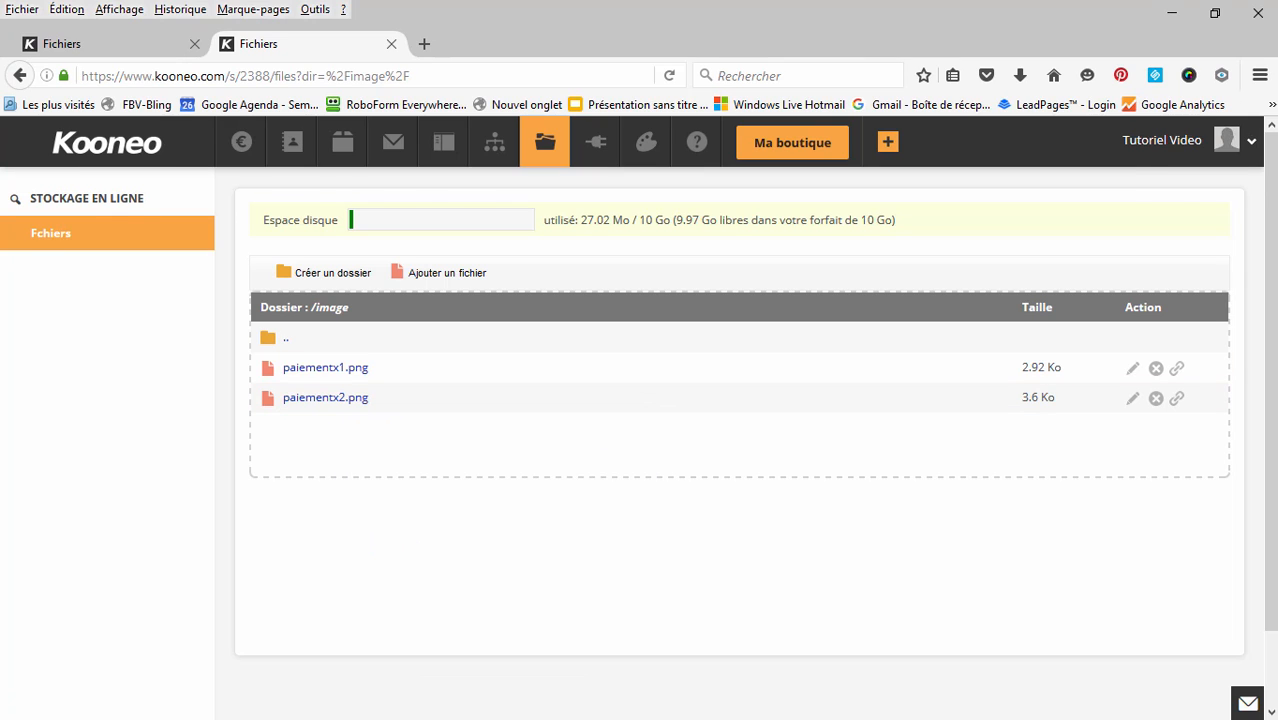
{"action": "key", "text": "alt+Tab"}
{"action": "type", "text": "https://tutorielvideo.kneo.me/files/image/paiementx2.png"}
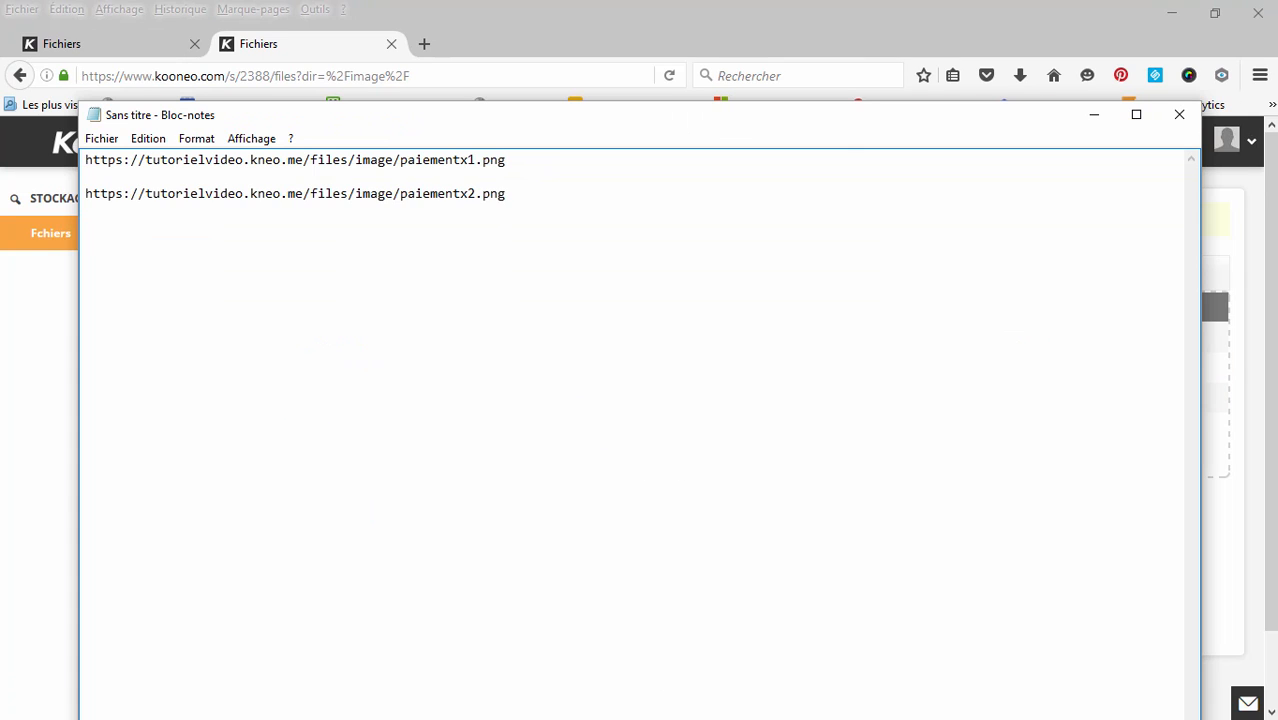
{"action": "left_click", "coordinate": [1094, 115]}
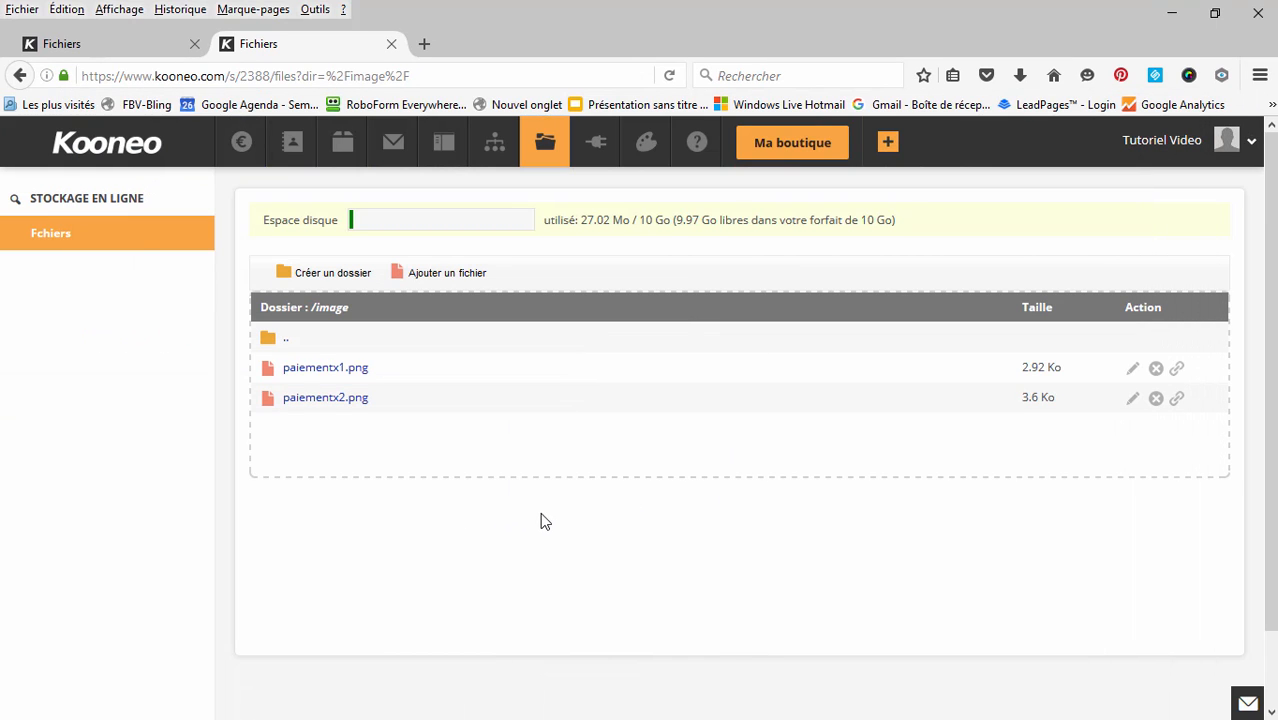
Open the public web page page-test2 for editing.
{"action": "left_click", "coordinate": [444, 140]}
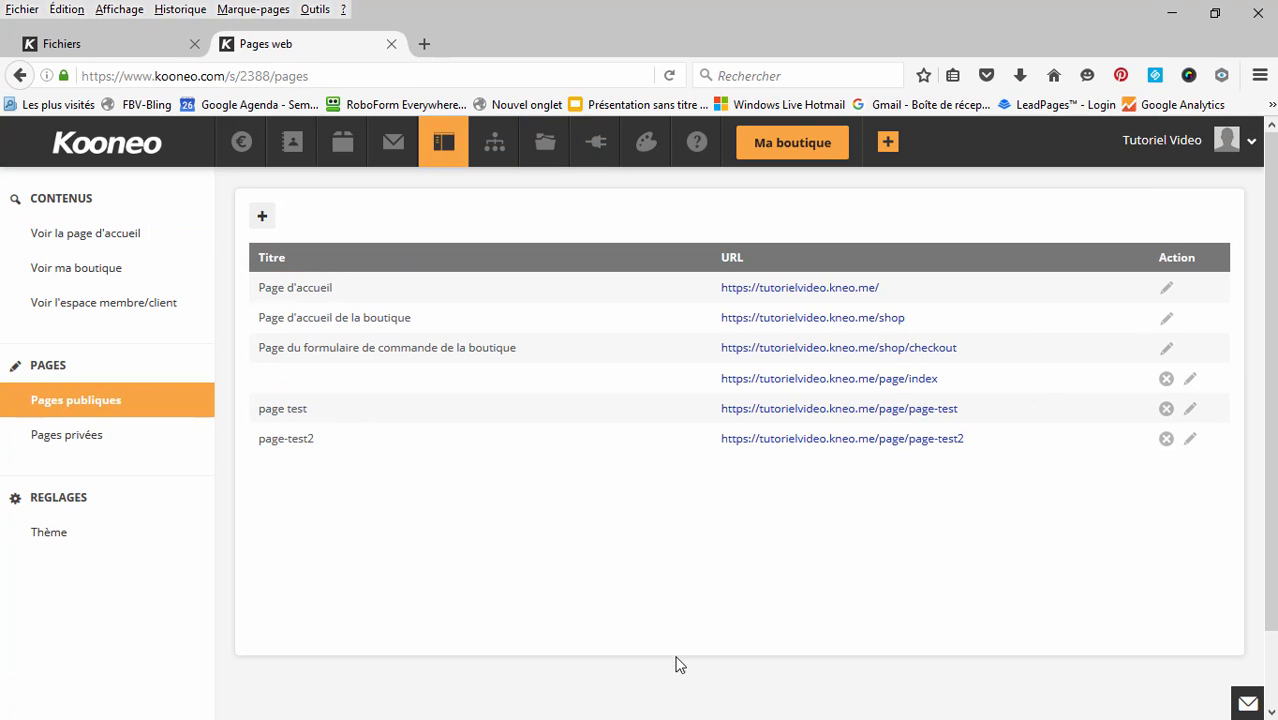
{"action": "left_click", "coordinate": [1190, 438]}
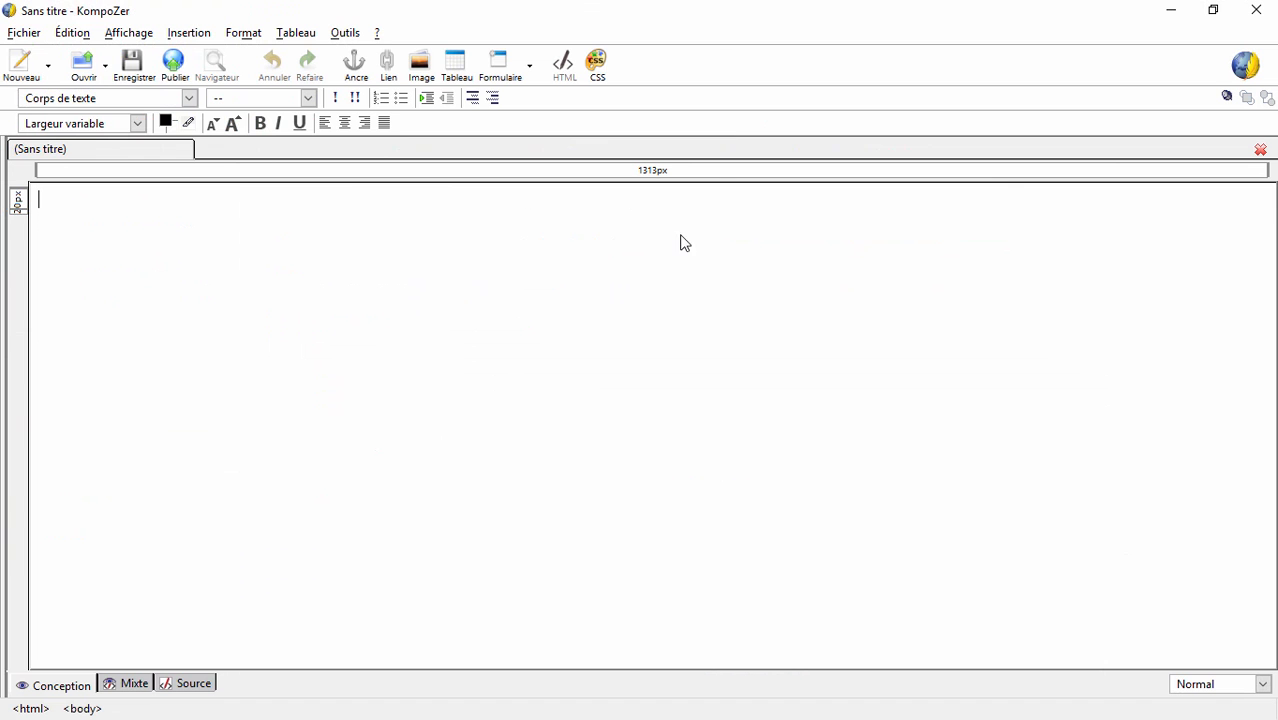
{"action": "left_click", "coordinate": [345, 122]}
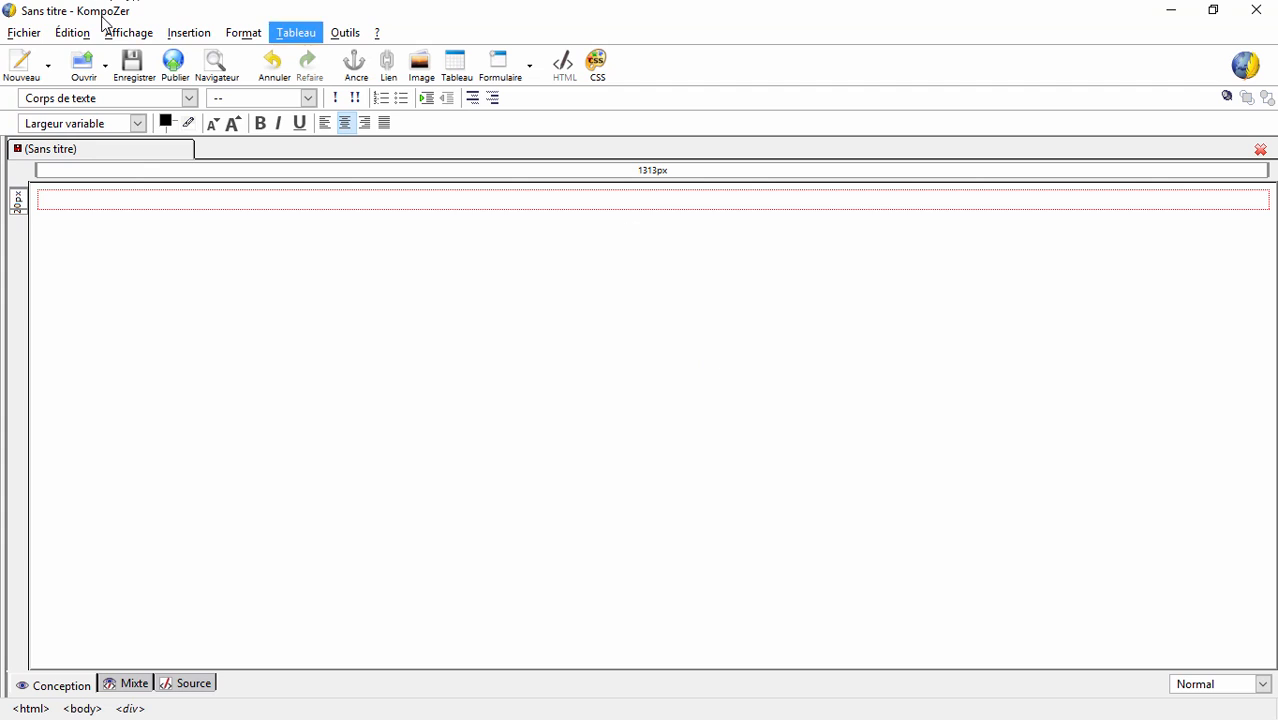
{"action": "left_click", "coordinate": [189, 33]}
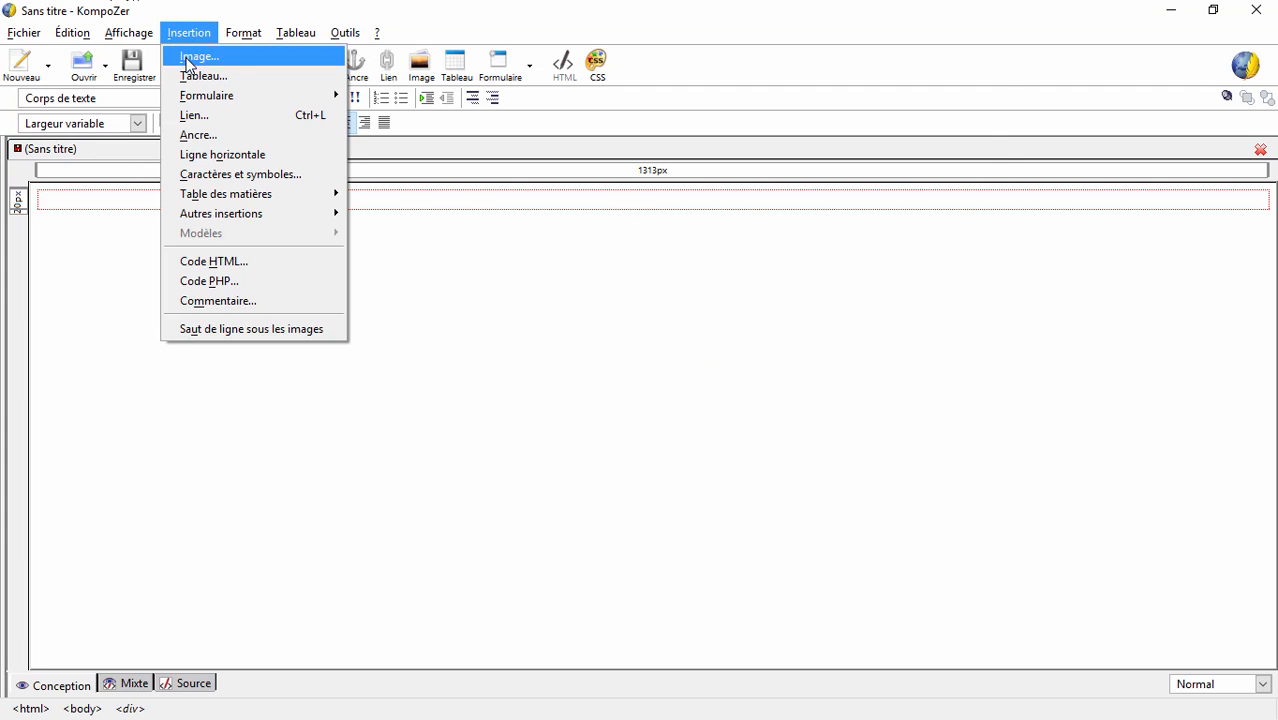
{"action": "left_click", "coordinate": [192, 57]}
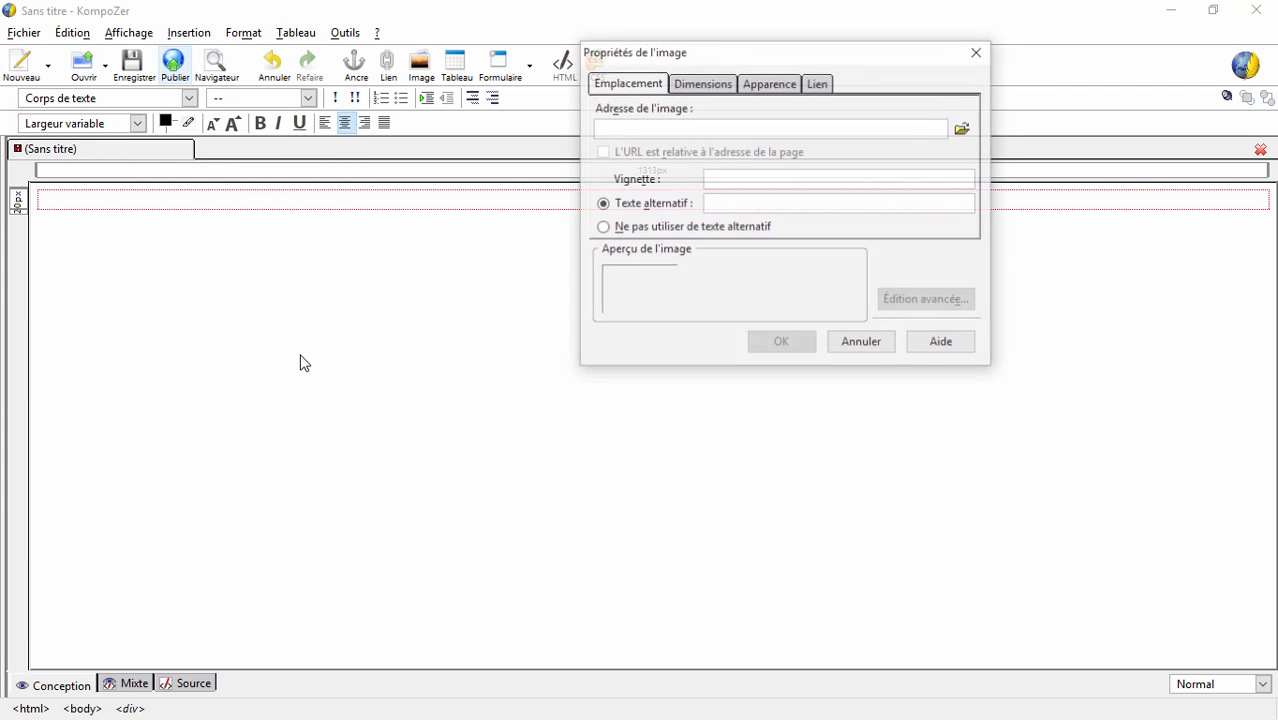
{"action": "left_click", "coordinate": [963, 130]}
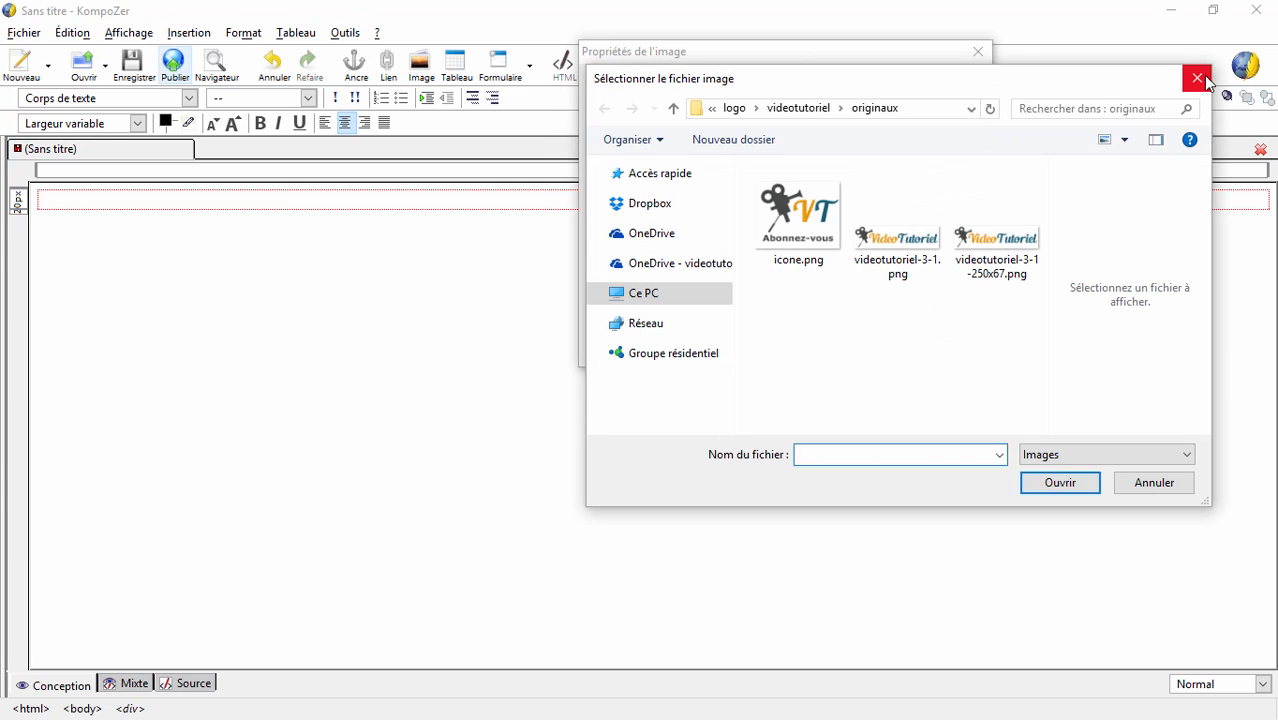
{"action": "left_click", "coordinate": [1197, 78]}
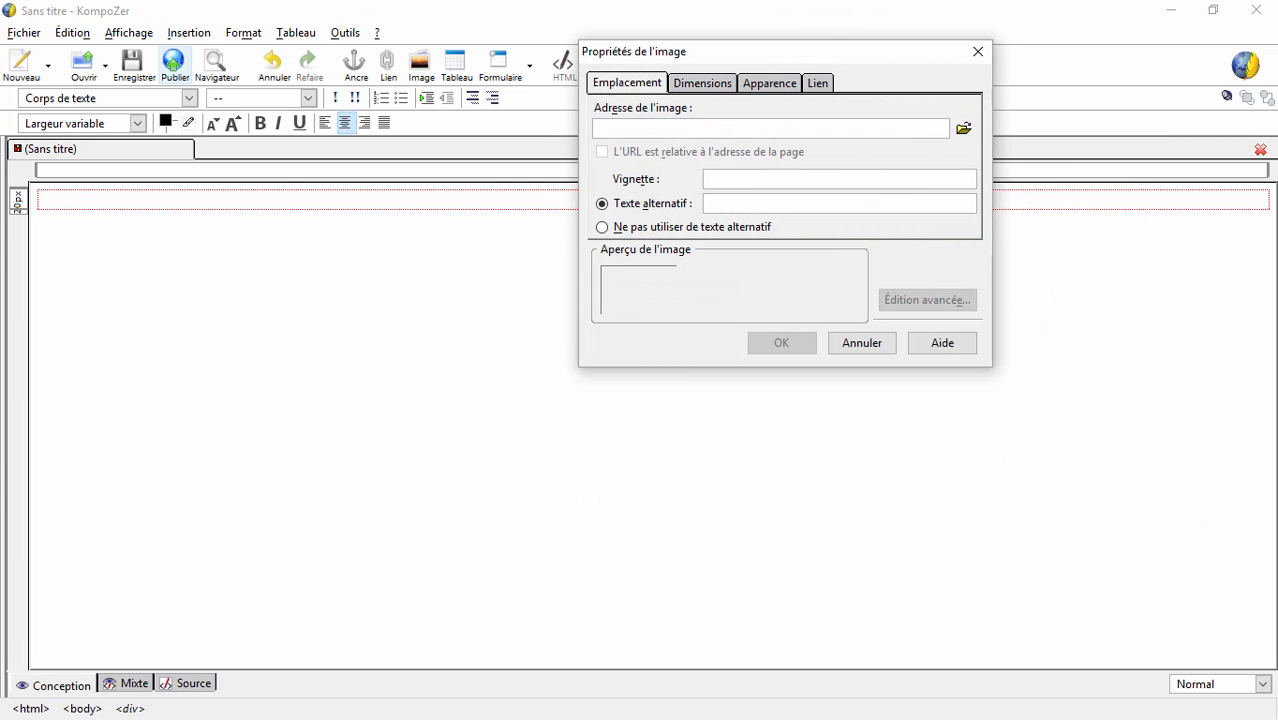
{"action": "key", "text": "alt+Tab"}
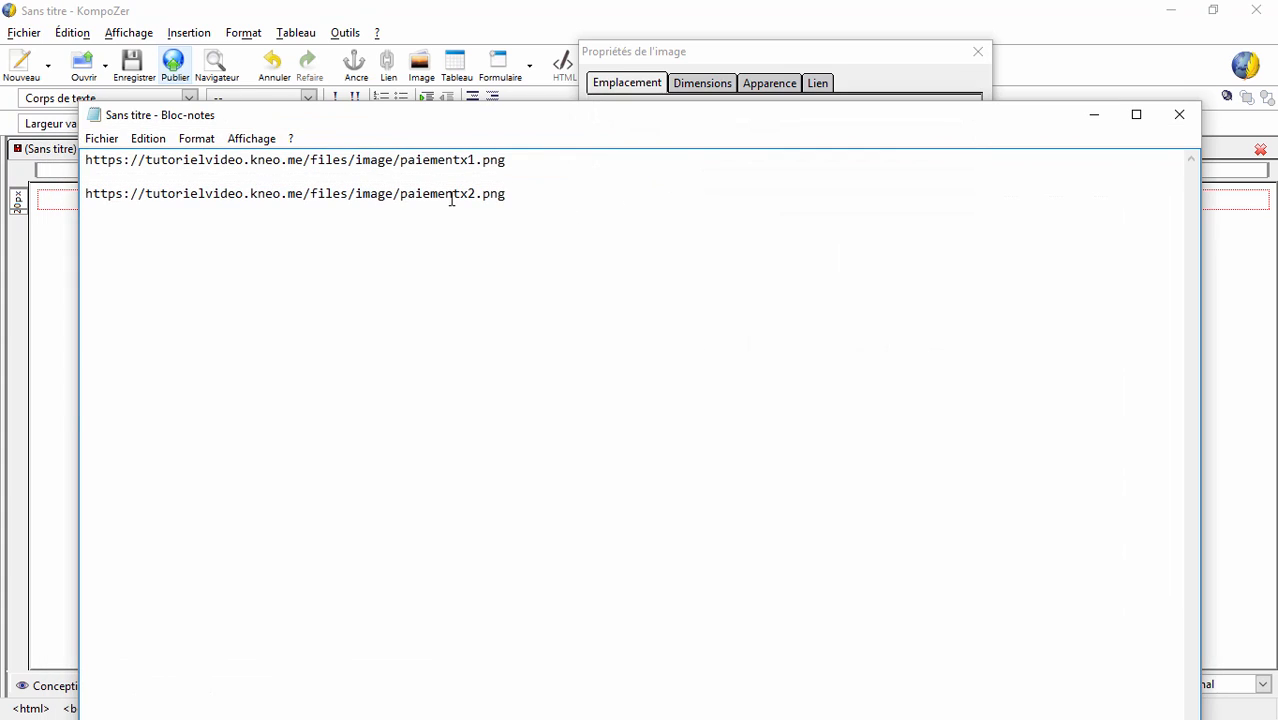
{"action": "left_click_drag", "start_coordinate": [525, 155], "coordinate": [85, 160]}
{"action": "right_click", "coordinate": [290, 160]}
{"action": "left_click", "coordinate": [80, 216]}
{"action": "key", "text": "alt+Tab"}
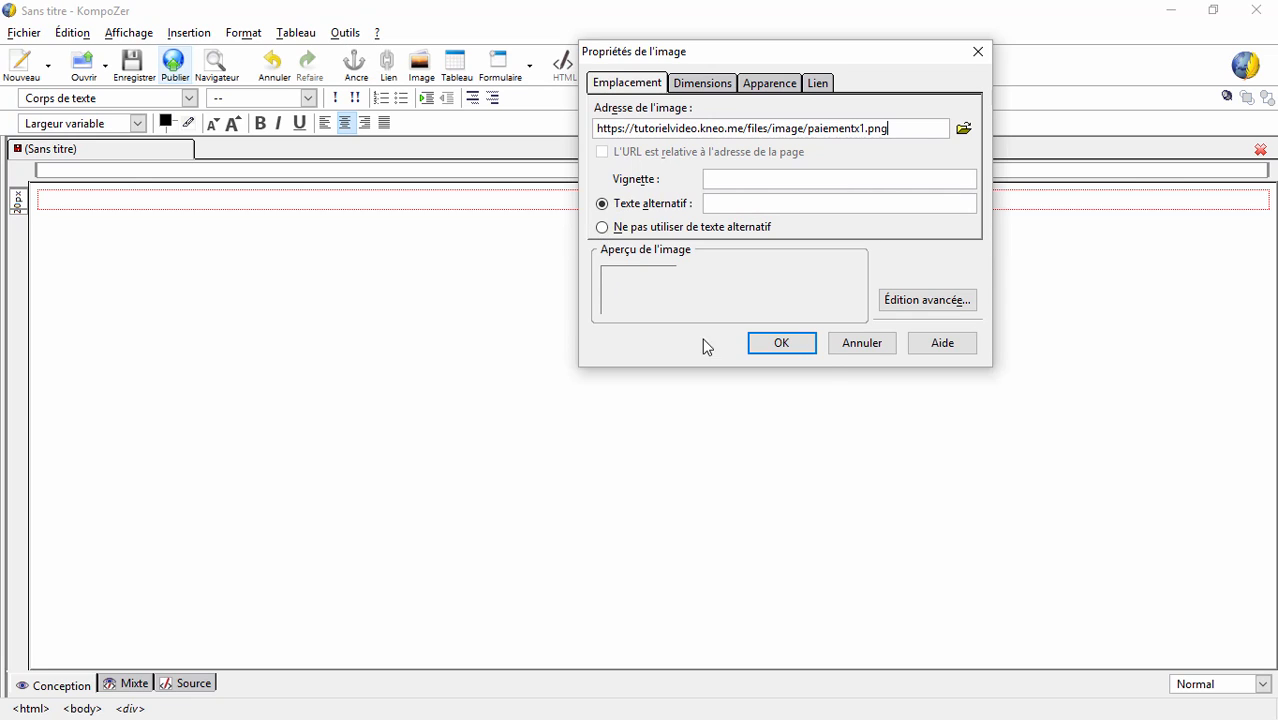
{"action": "left_click", "coordinate": [602, 230]}
{"action": "left_click", "coordinate": [805, 346]}
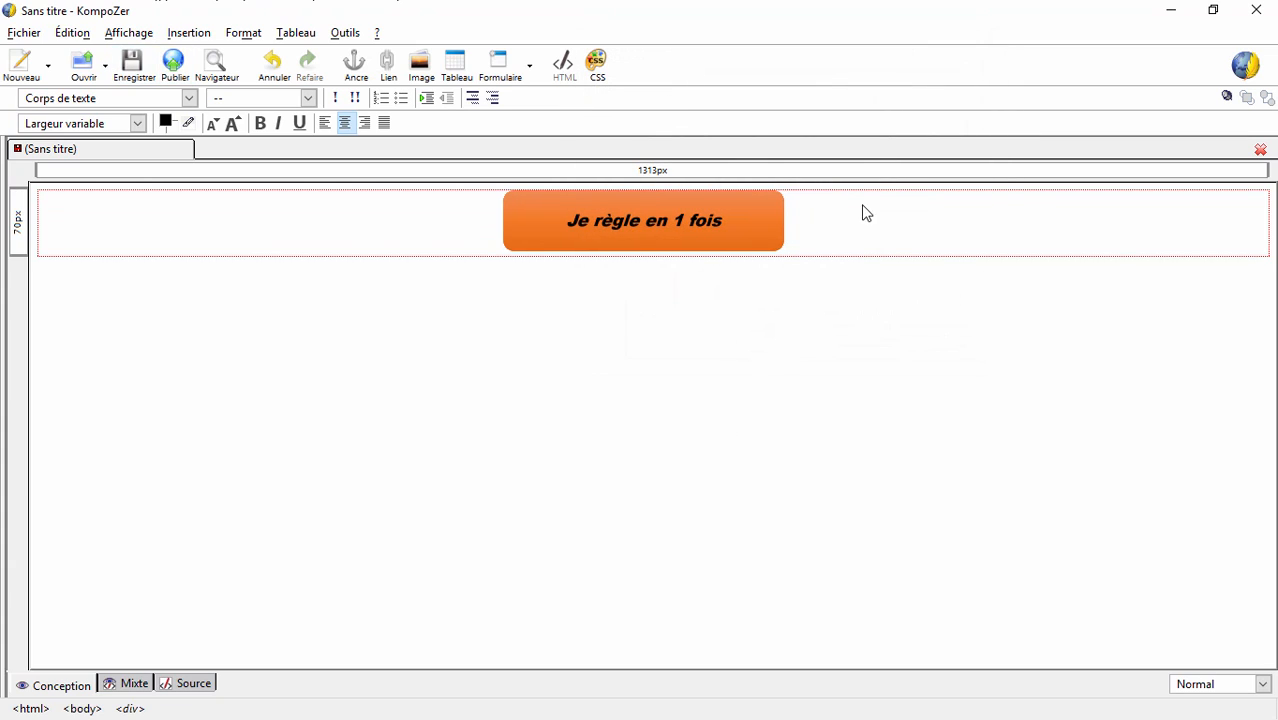
{"action": "left_click", "coordinate": [192, 32]}
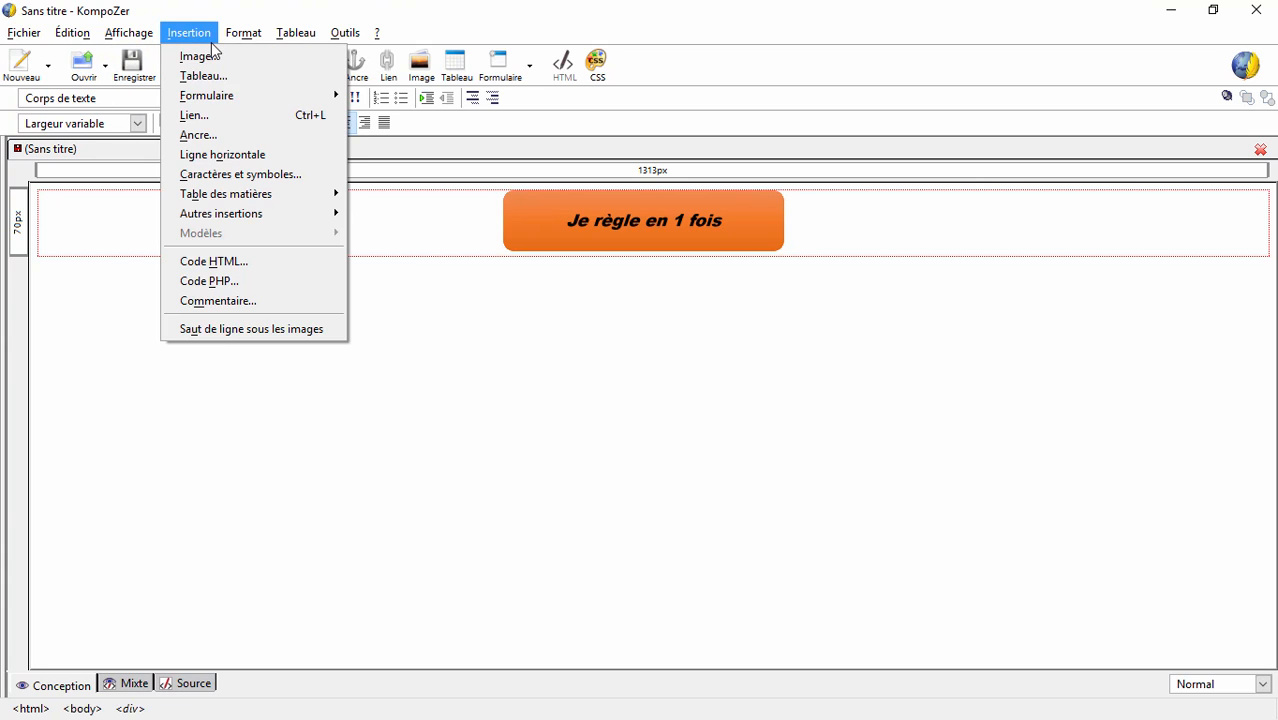
{"action": "left_click", "coordinate": [190, 54]}
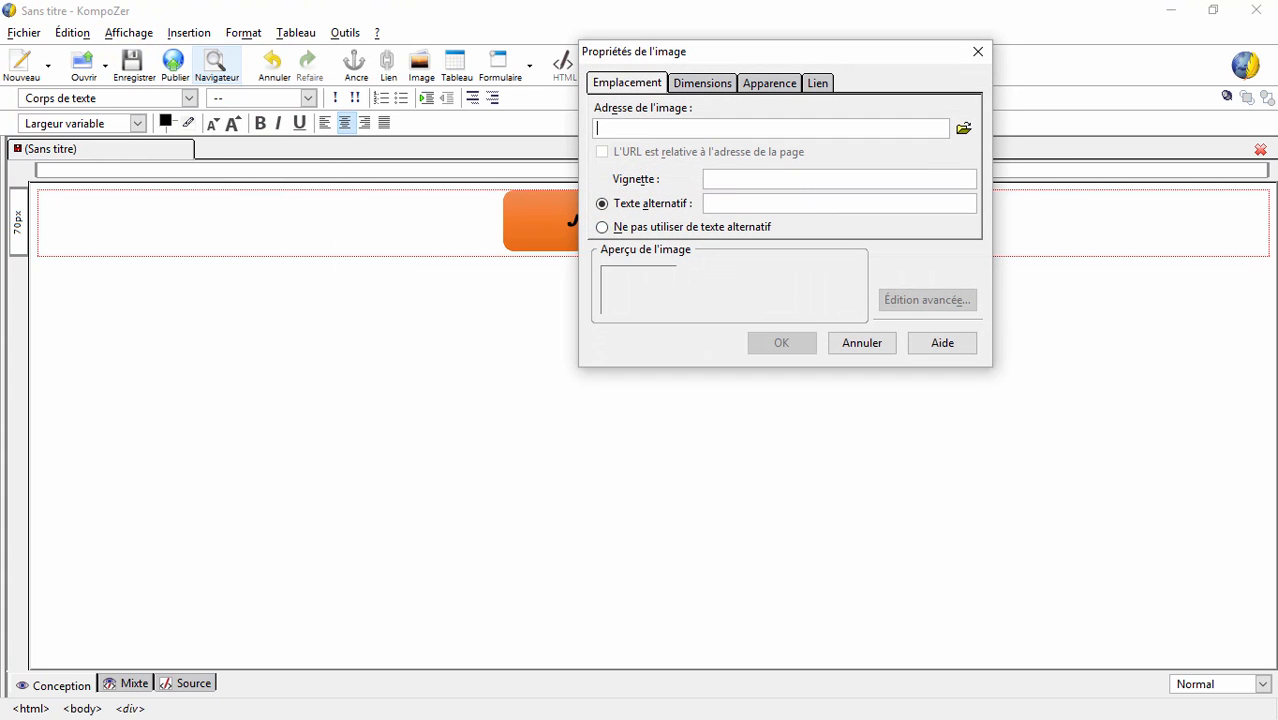
{"action": "left_click", "coordinate": [330, 718]}
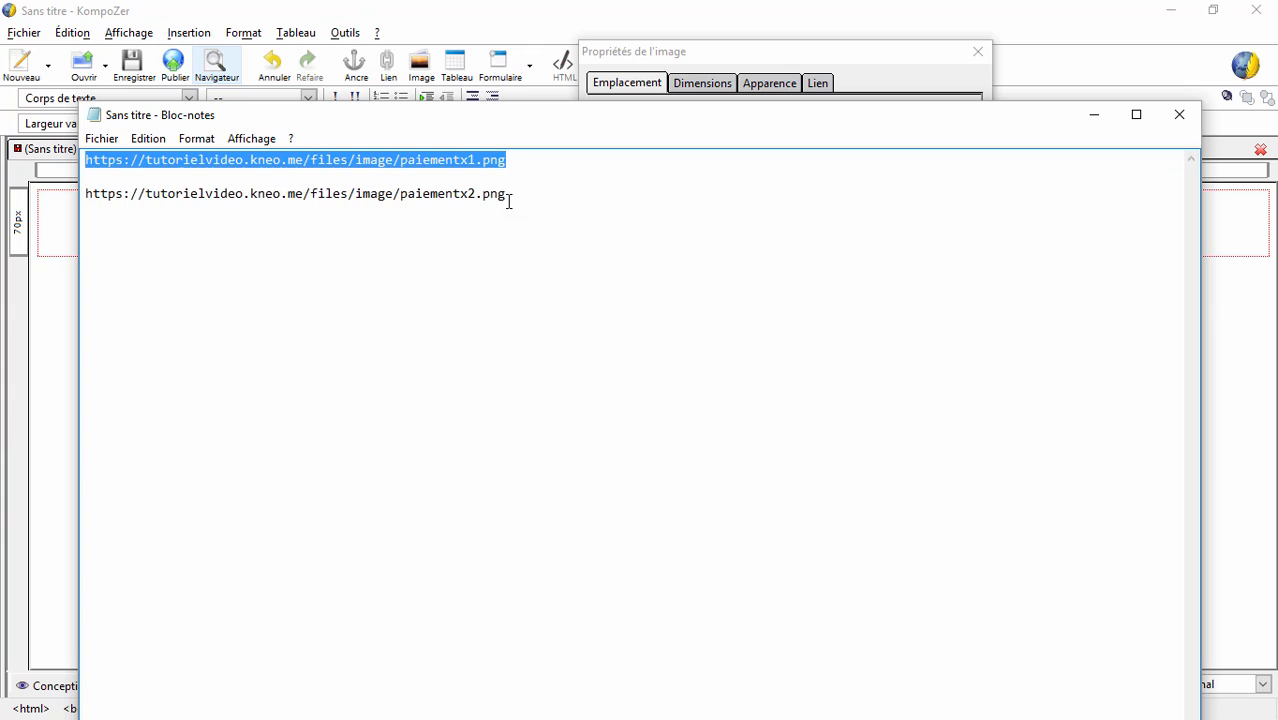
{"action": "left_click_drag", "start_coordinate": [524, 199], "coordinate": [88, 194]}
{"action": "right_click", "coordinate": [88, 194]}
{"action": "left_click", "coordinate": [61, 257]}
{"action": "left_click", "coordinate": [1094, 115]}
{"action": "key", "text": "ctrl+v"}
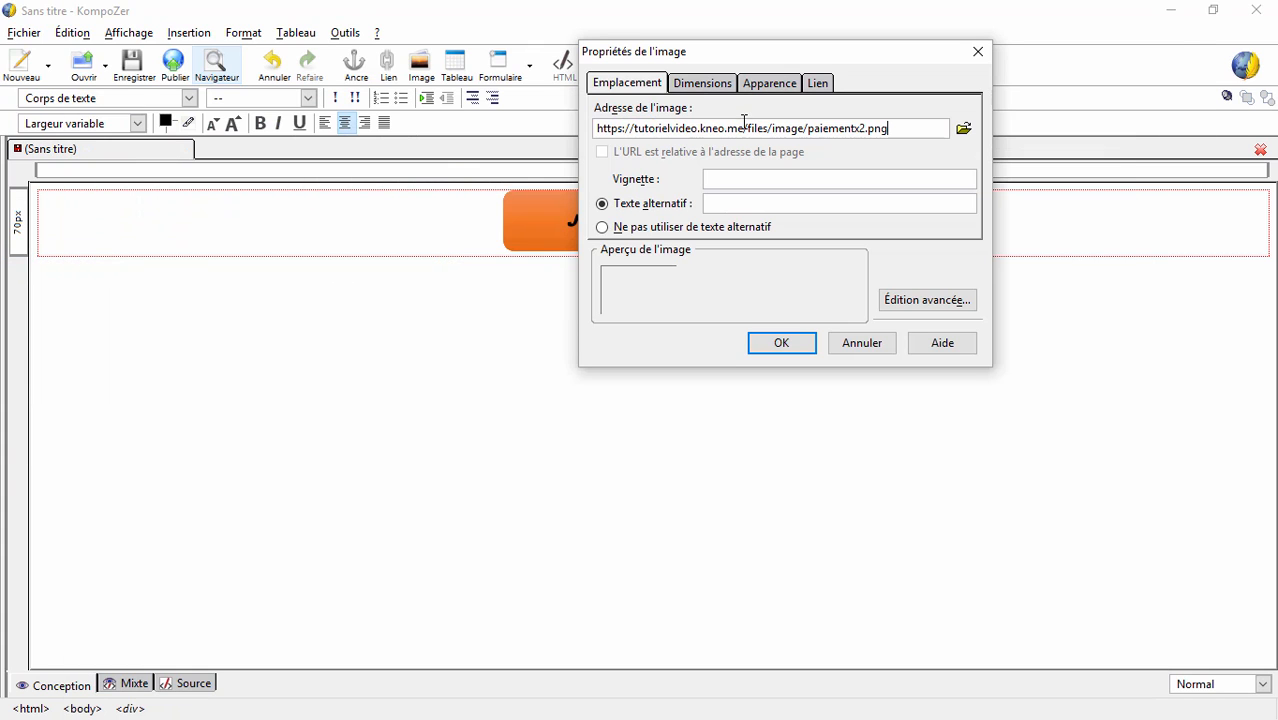
{"action": "left_click", "coordinate": [602, 227]}
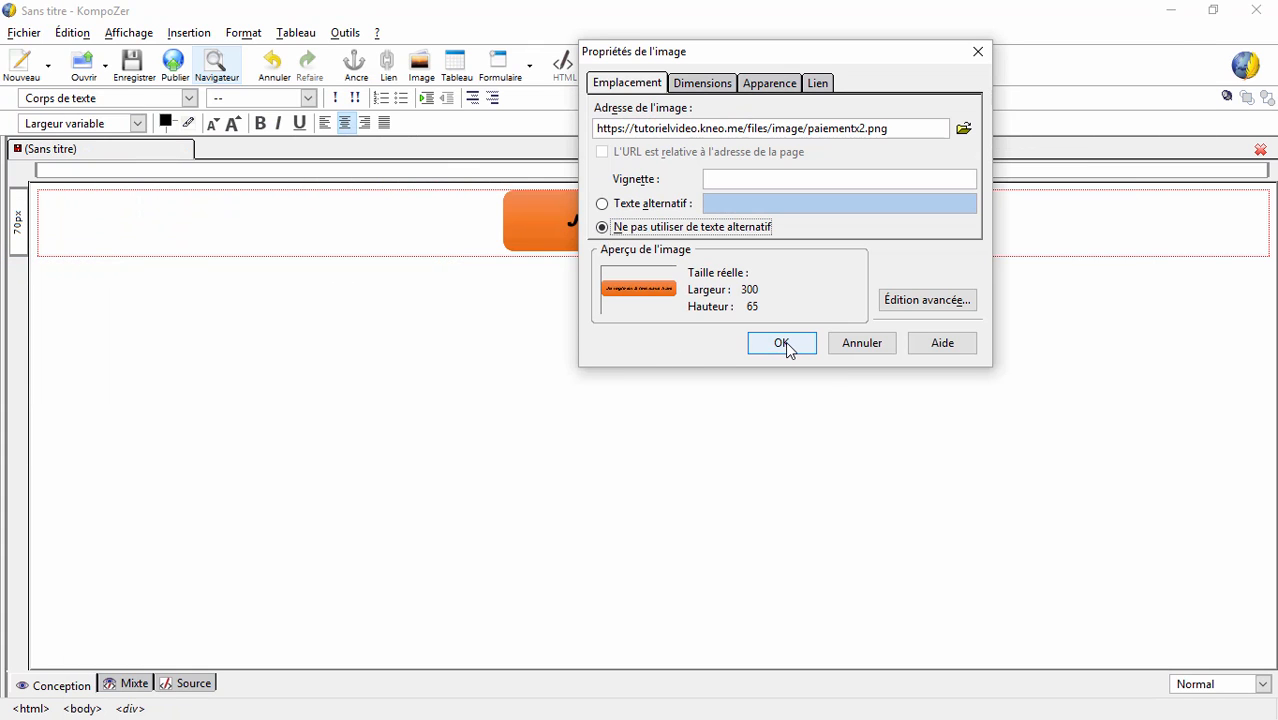
{"action": "left_click", "coordinate": [782, 343]}
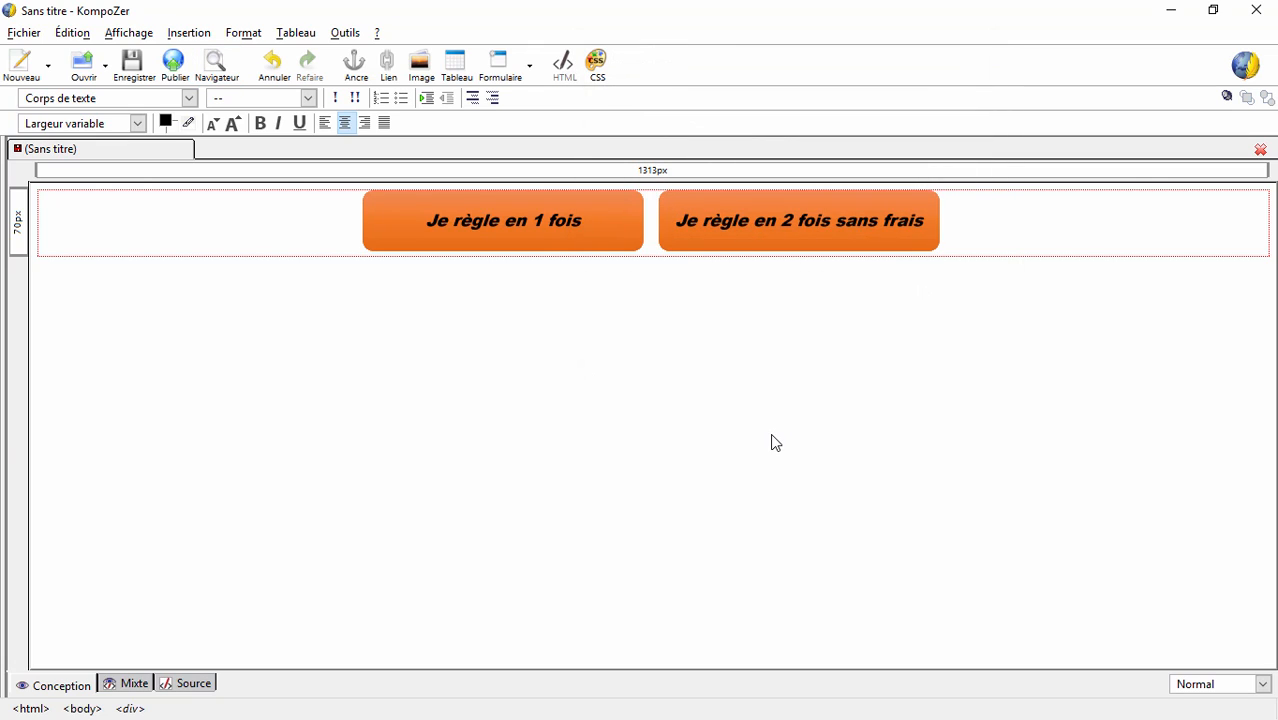
Select the "Je règle en 1 fois" button image, and in Kooneo copy the order form link of the product "formation en ligne".
{"action": "left_click", "coordinate": [490, 220]}
{"action": "left_click", "coordinate": [782, 221]}
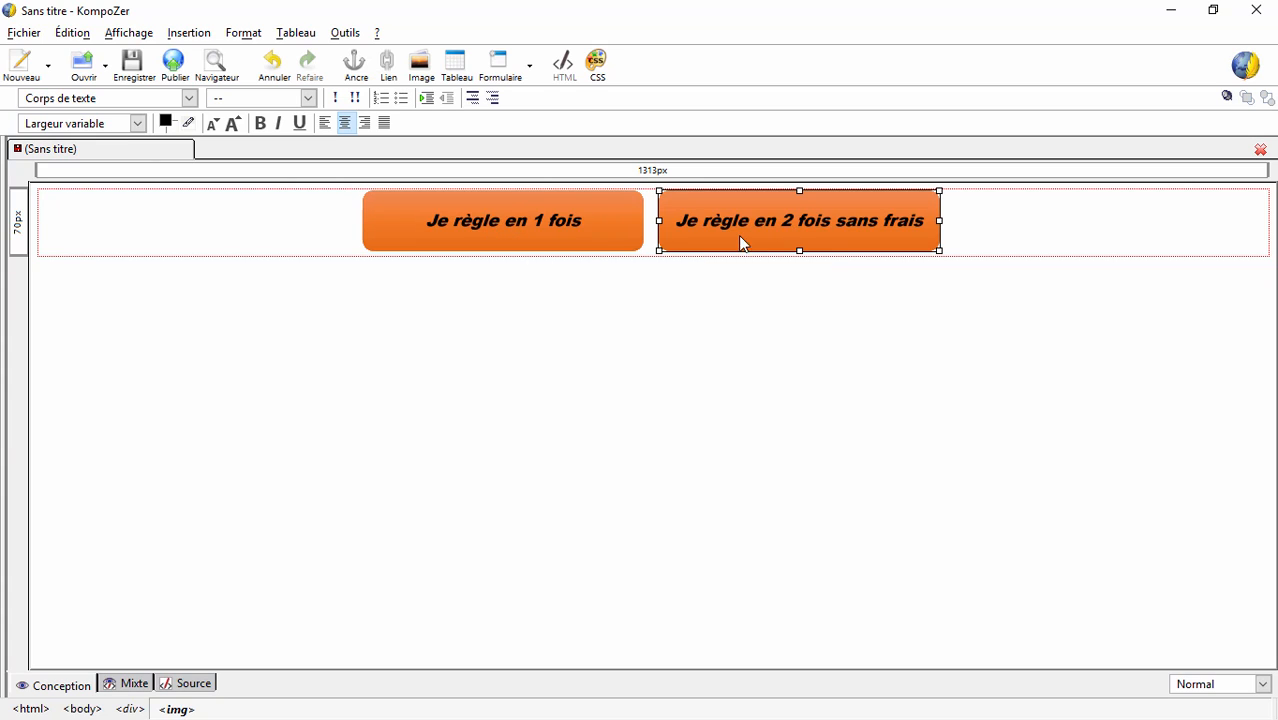
{"action": "left_click", "coordinate": [509, 208]}
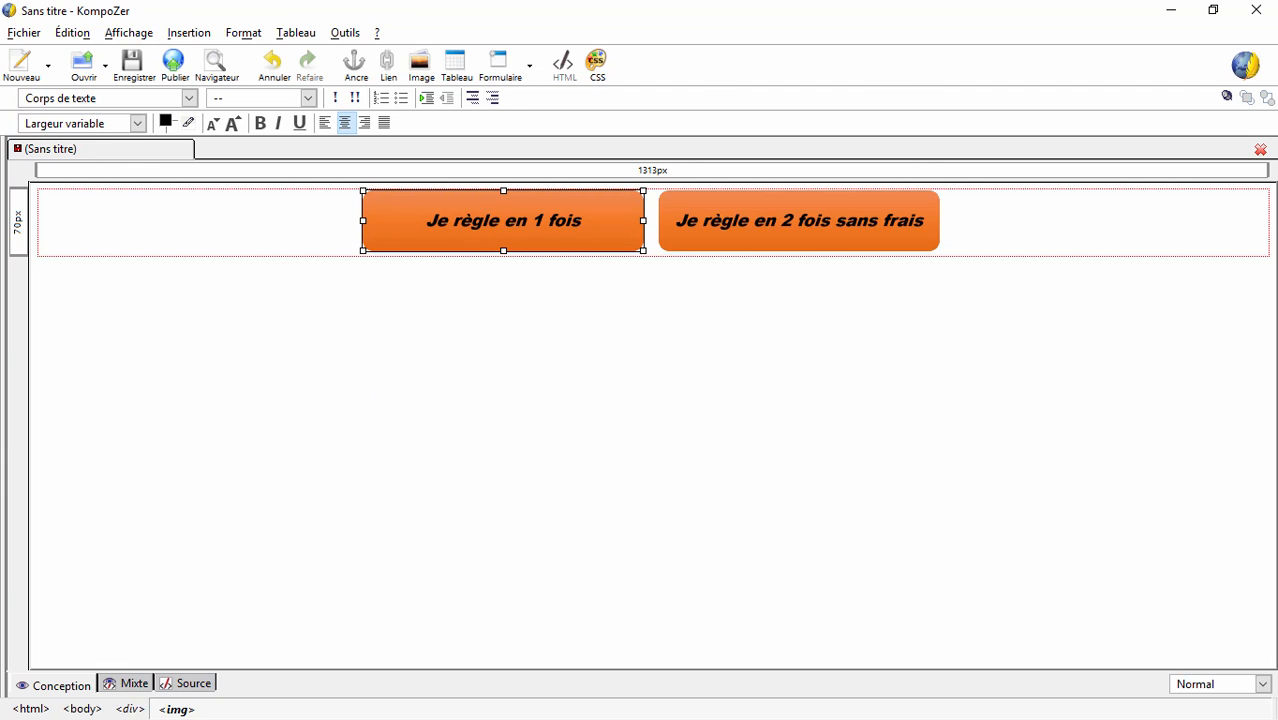
{"action": "key", "text": "alt+Tab"}
{"action": "key", "text": "alt+Tab"}
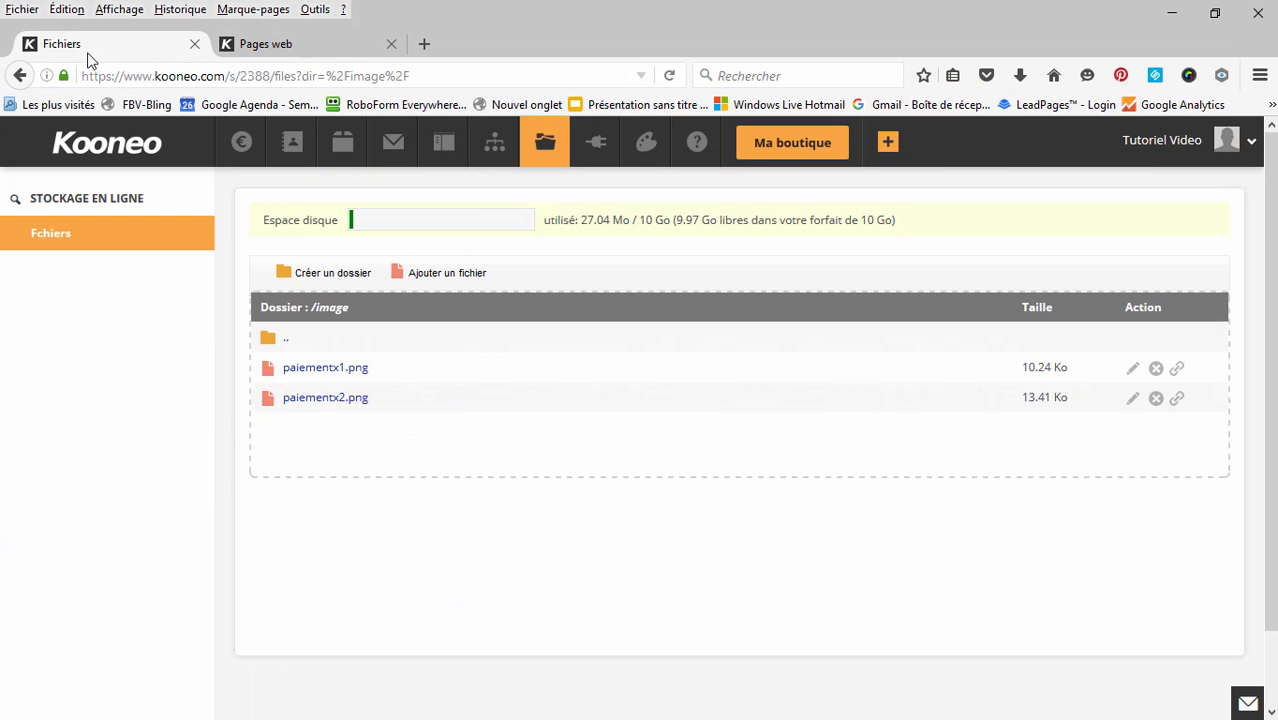
{"action": "left_click", "coordinate": [342, 135]}
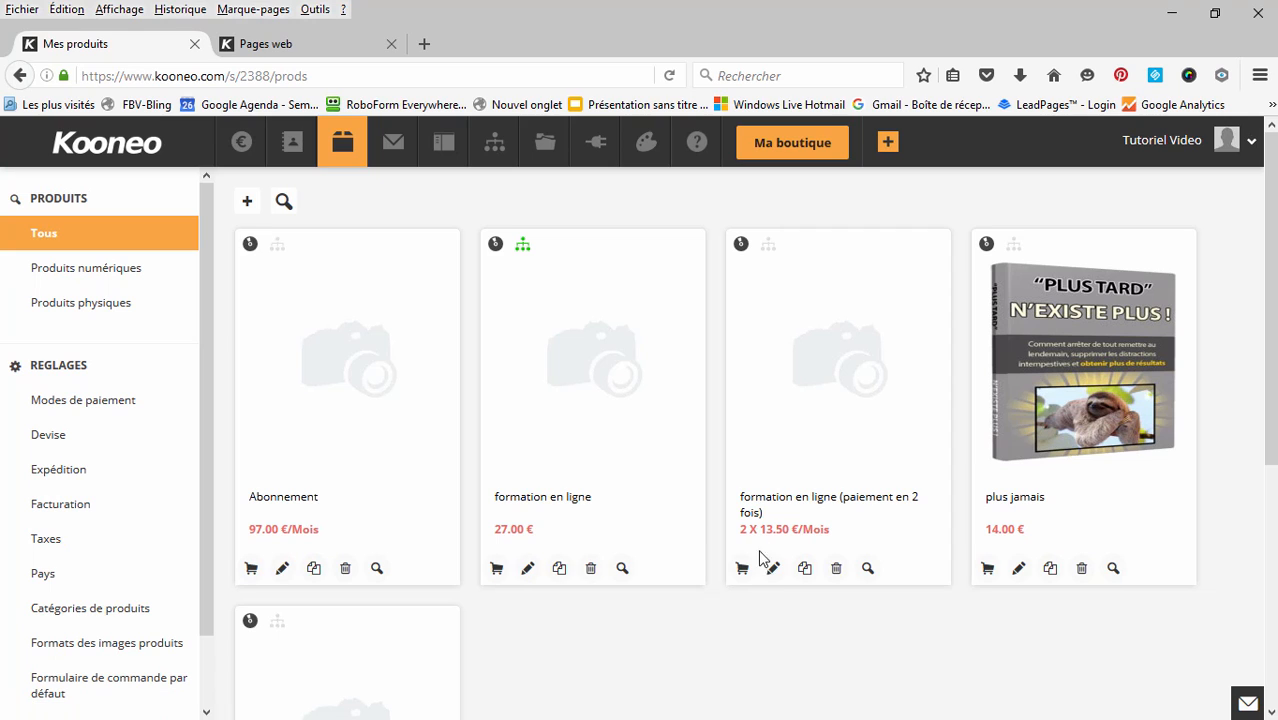
{"action": "left_click", "coordinate": [496, 568]}
{"action": "left_click", "coordinate": [470, 292]}
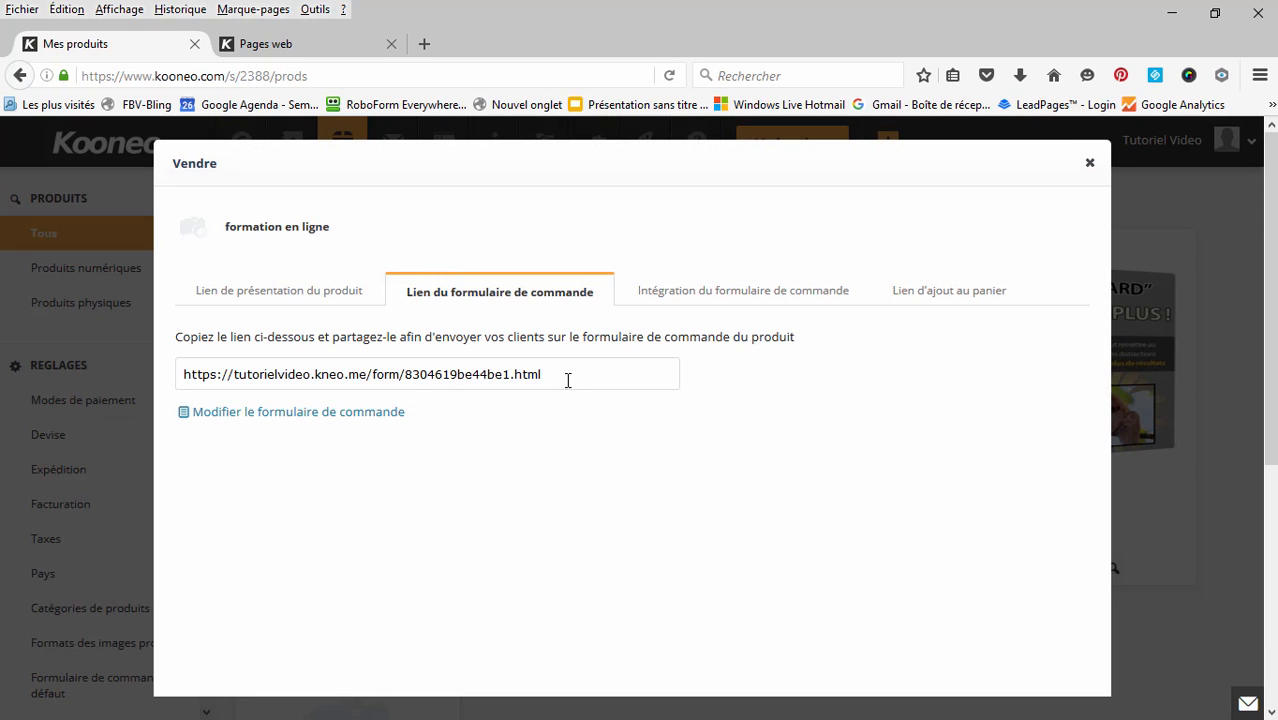
{"action": "left_click_drag", "start_coordinate": [567, 380], "coordinate": [168, 372]}
{"action": "right_click", "coordinate": [228, 372]}
{"action": "left_click", "coordinate": [283, 431]}
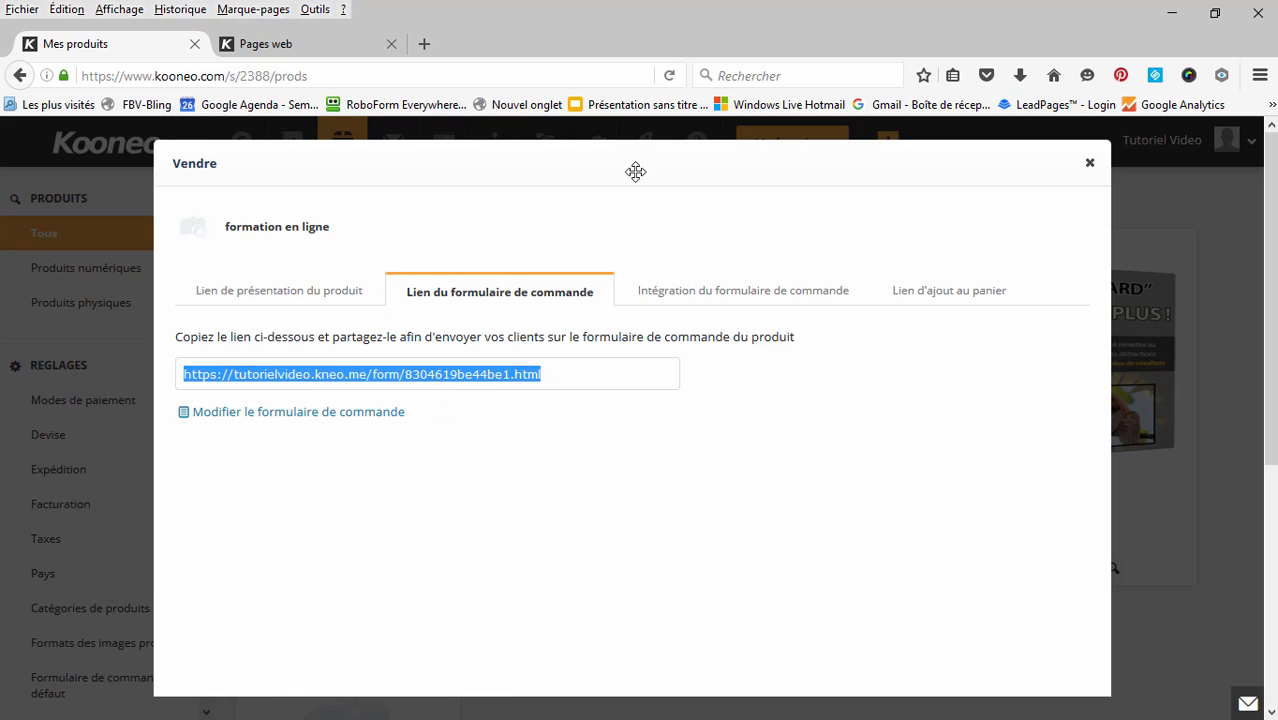
{"action": "key", "text": "alt+Tab"}
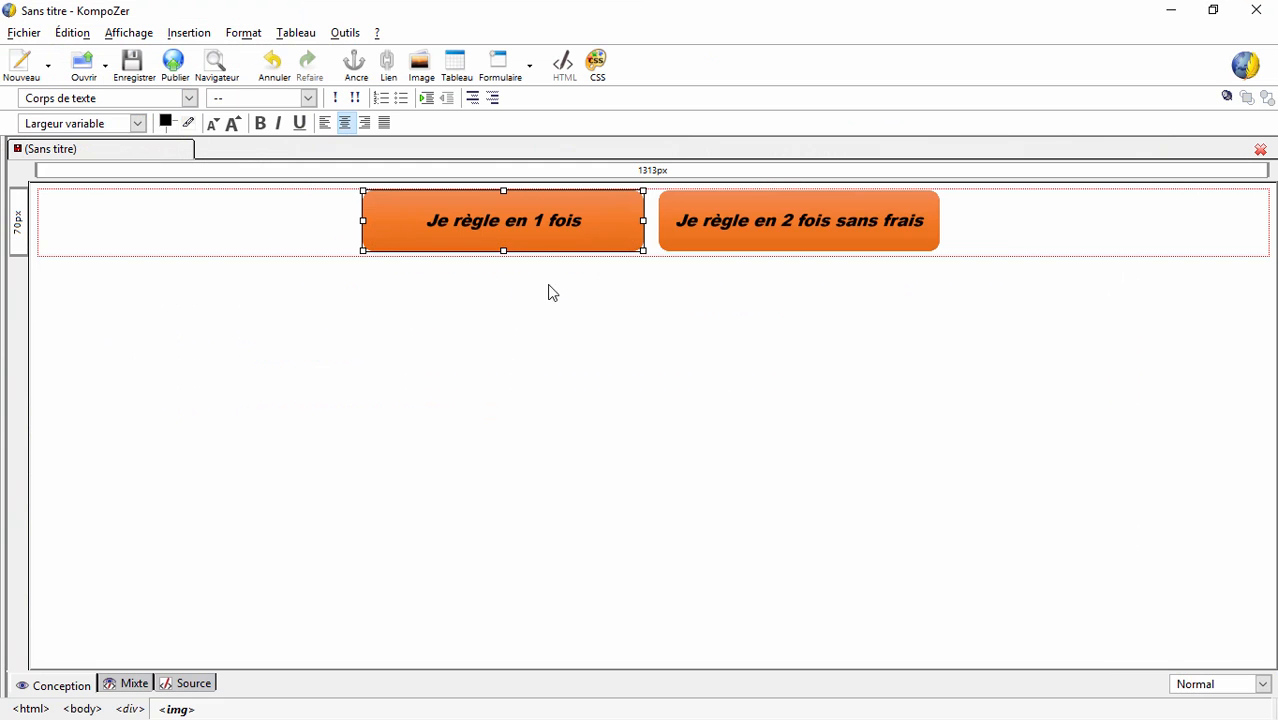
{"action": "left_click", "coordinate": [387, 68]}
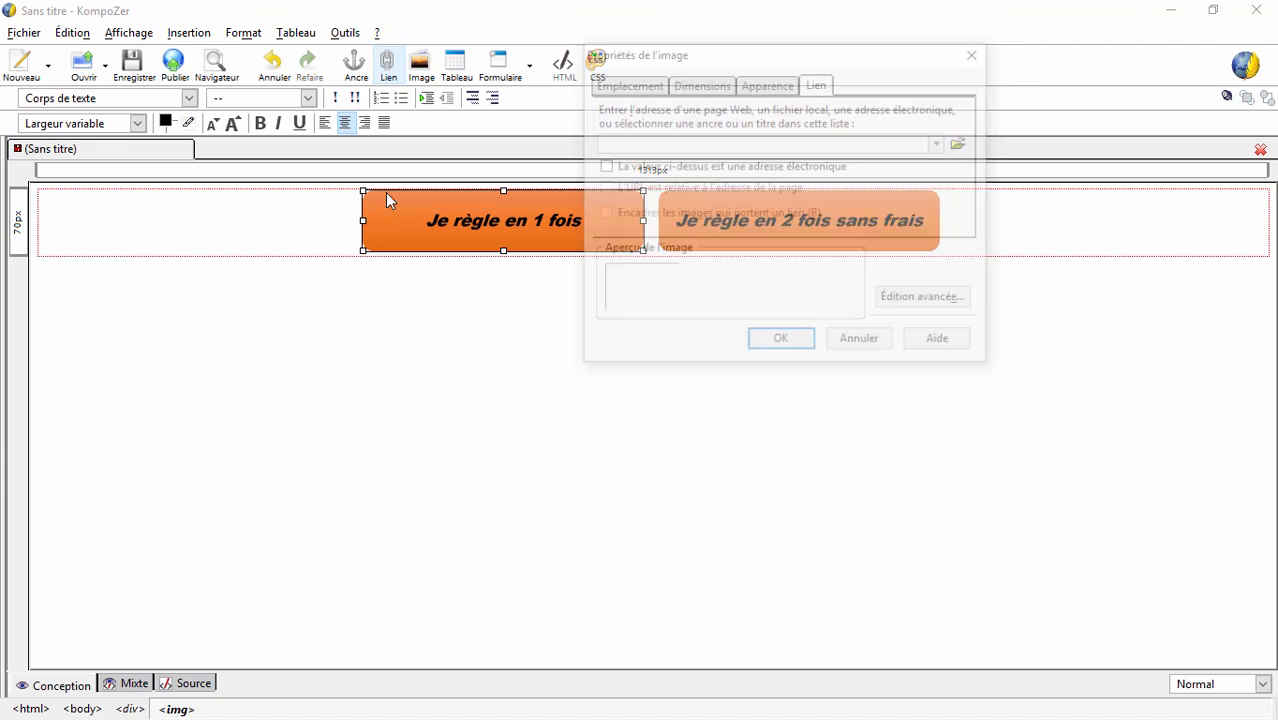
{"action": "key", "text": "ctrl+v"}
{"action": "left_click", "coordinate": [781, 343]}
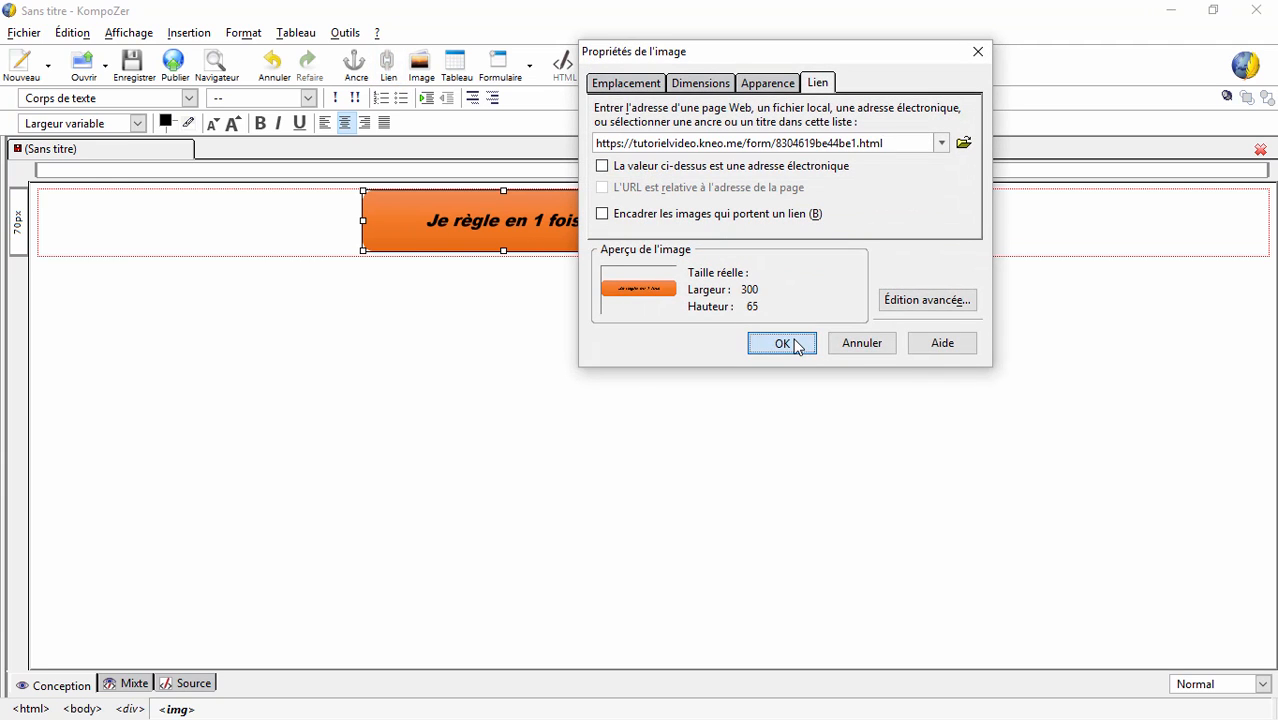
Select the "Je règle en 2 fois sans frais" image, and in Kooneo copy the order form link of "formation en ligne (paiement en 2 fois)".
{"action": "left_click", "coordinate": [806, 229]}
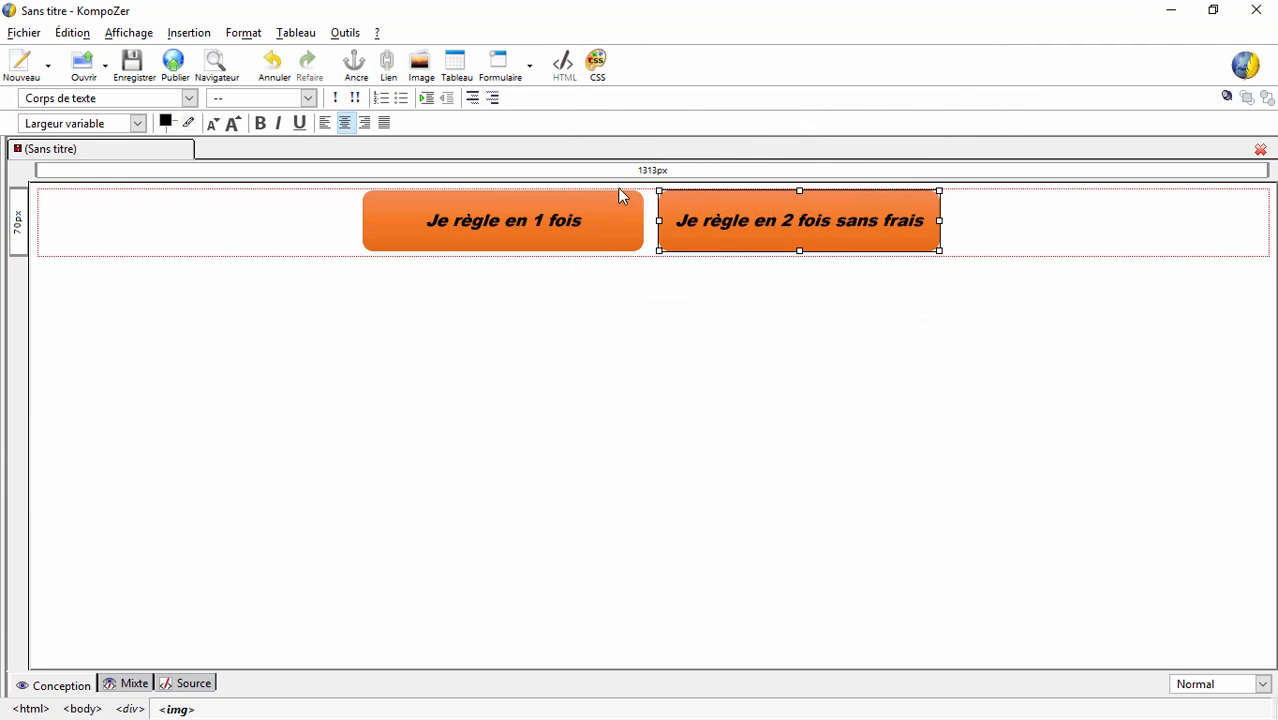
{"action": "key", "text": "alt+Tab"}
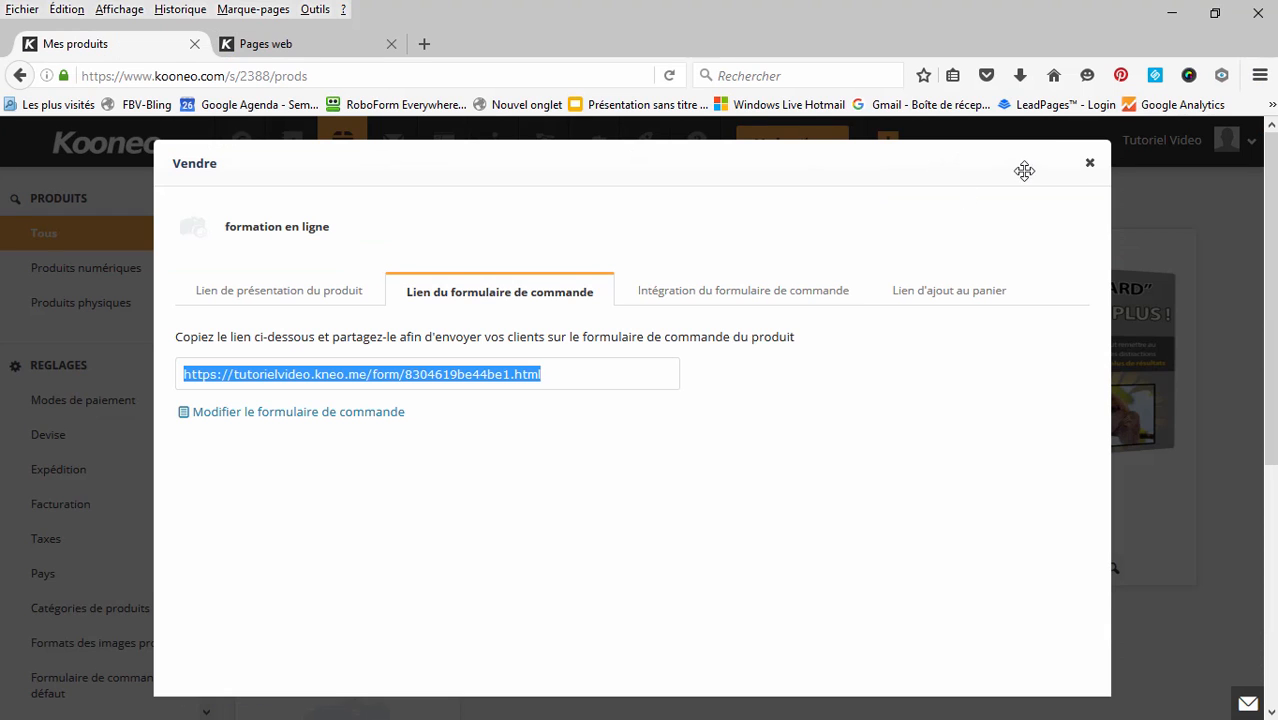
{"action": "left_click", "coordinate": [1088, 164]}
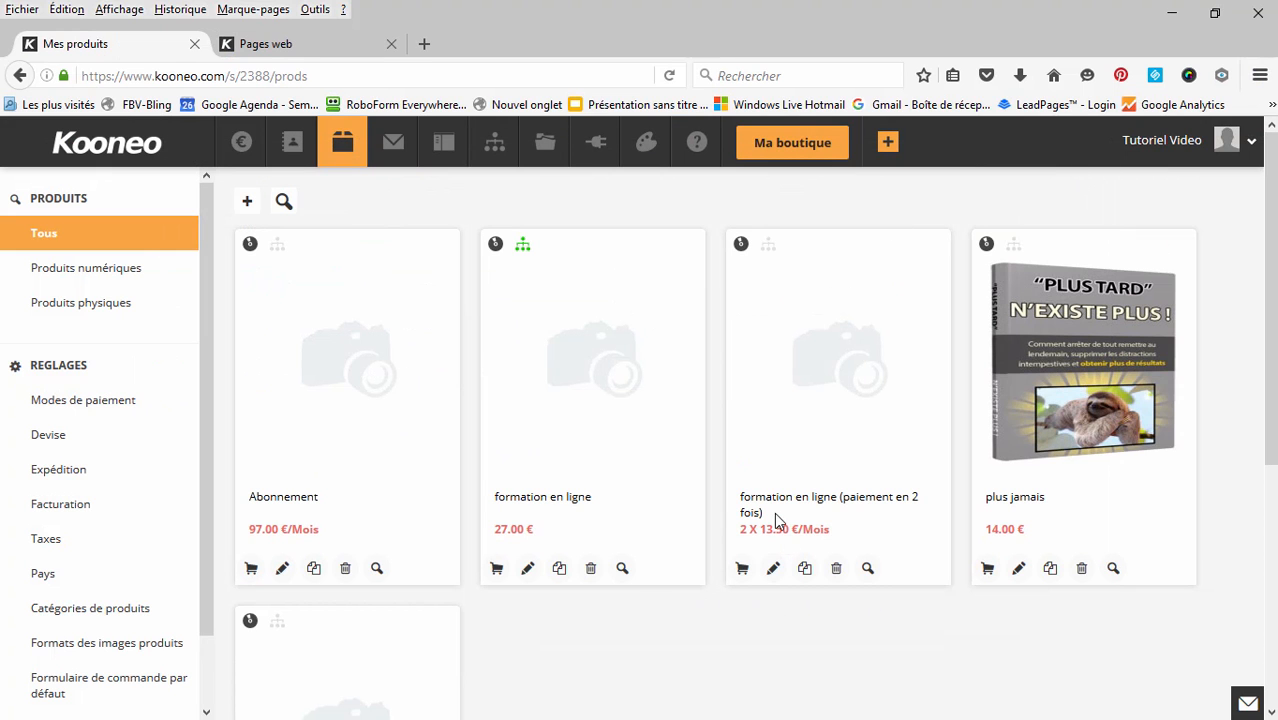
{"action": "left_click", "coordinate": [742, 568]}
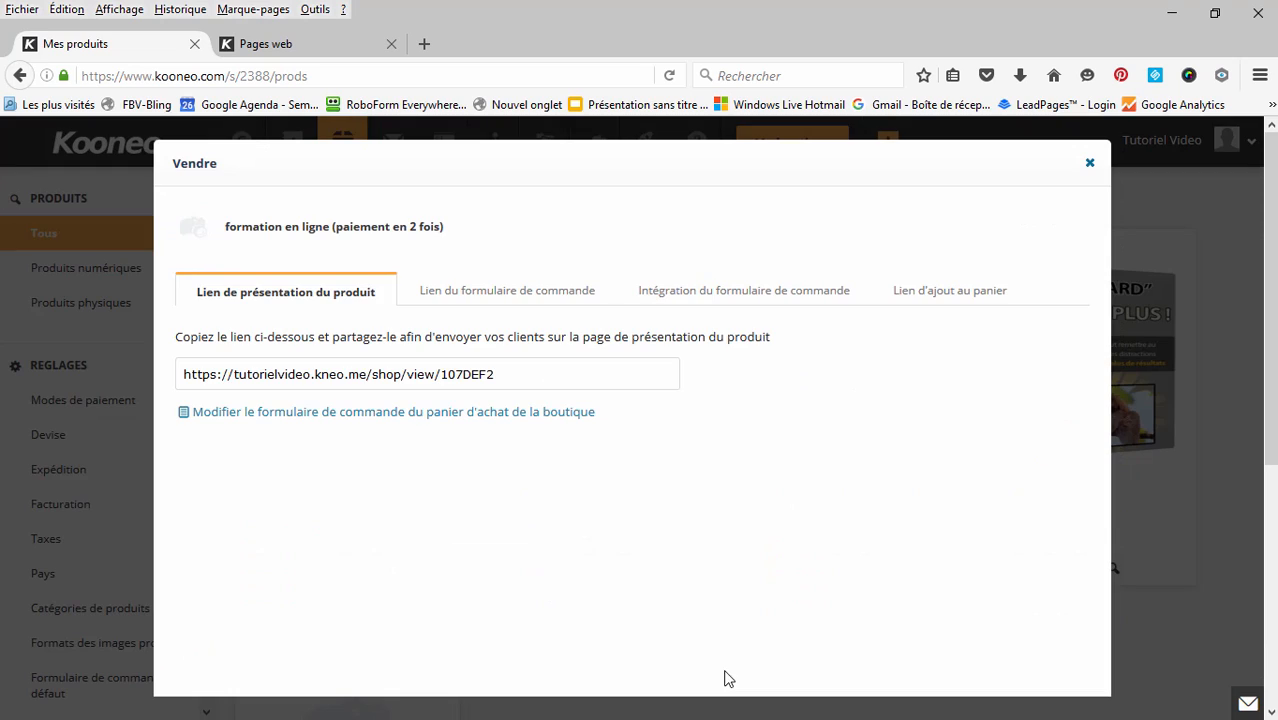
{"action": "left_click", "coordinate": [518, 293]}
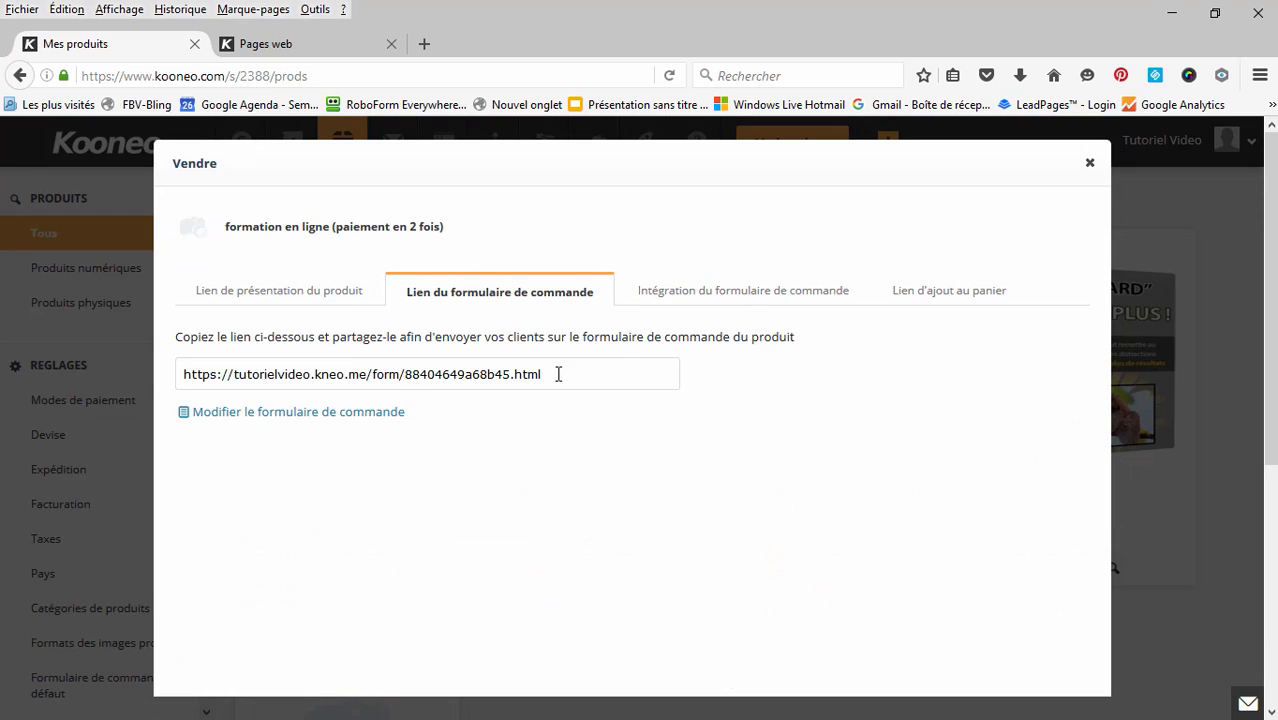
{"action": "left_click_drag", "start_coordinate": [558, 374], "coordinate": [143, 383]}
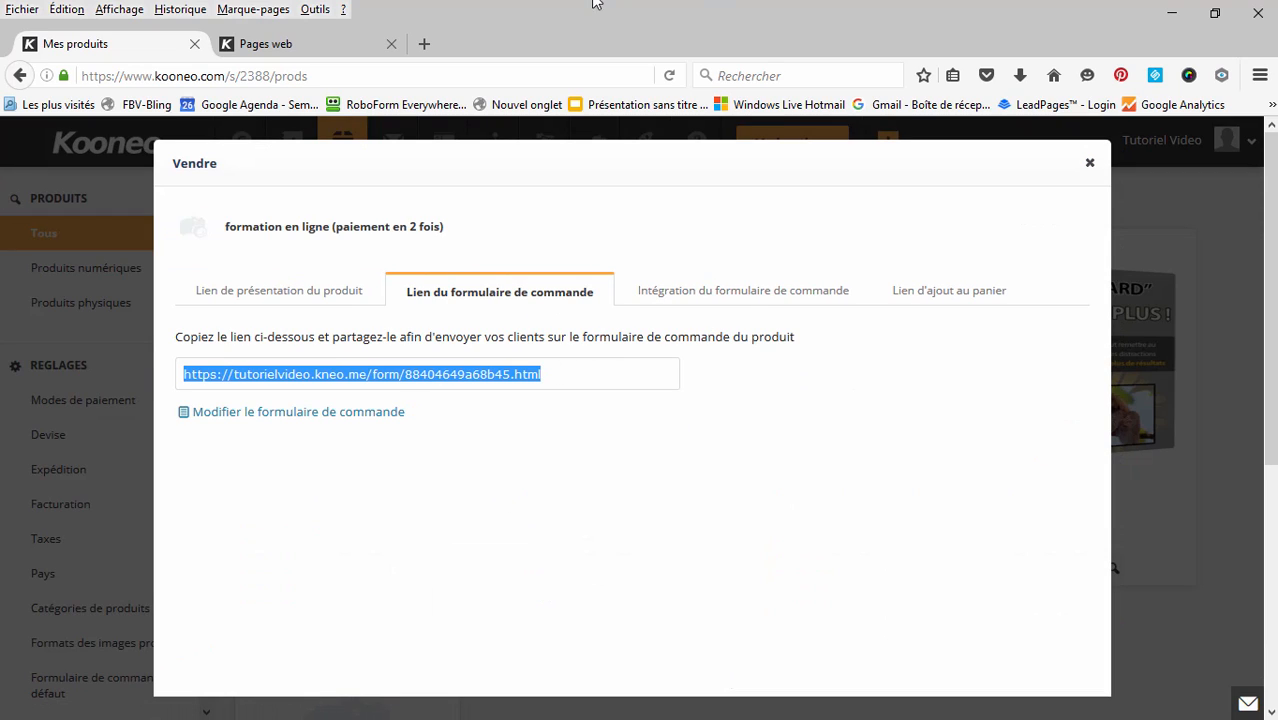
{"action": "left_click", "coordinate": [280, 48]}
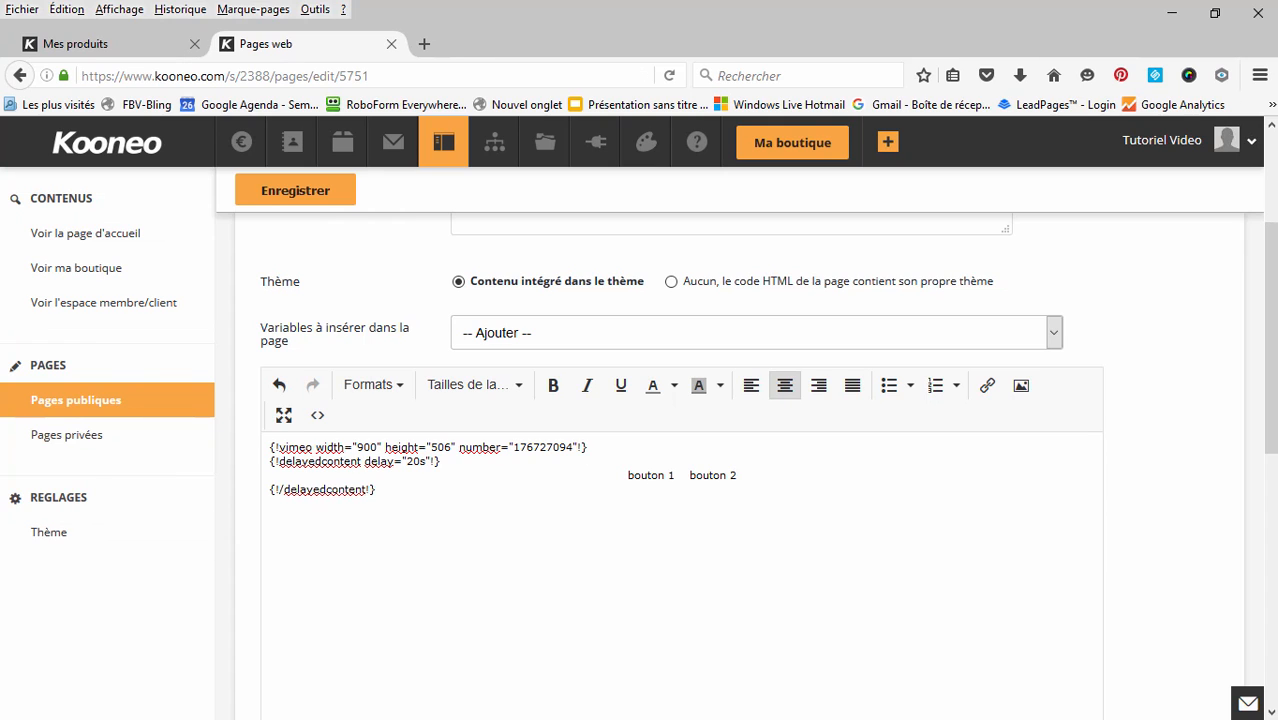
{"action": "key", "text": "alt+Tab"}
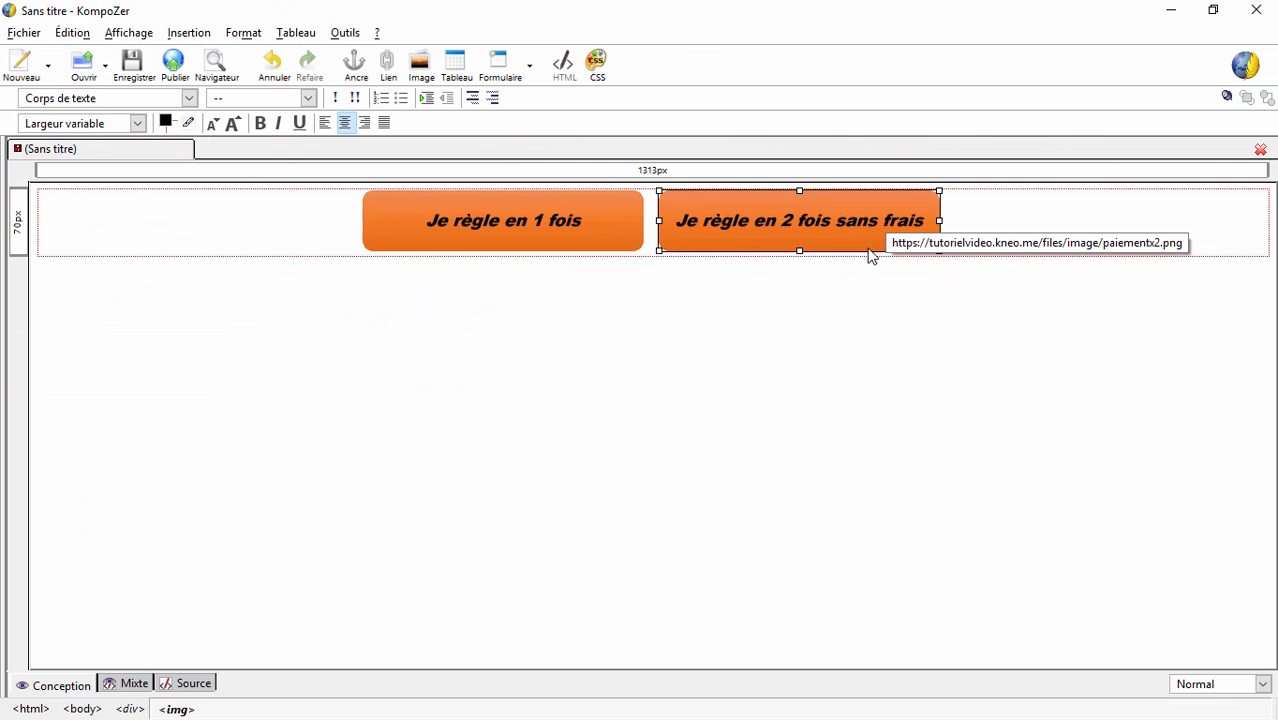
{"action": "left_click", "coordinate": [388, 65]}
{"action": "key", "text": "ctrl+v"}
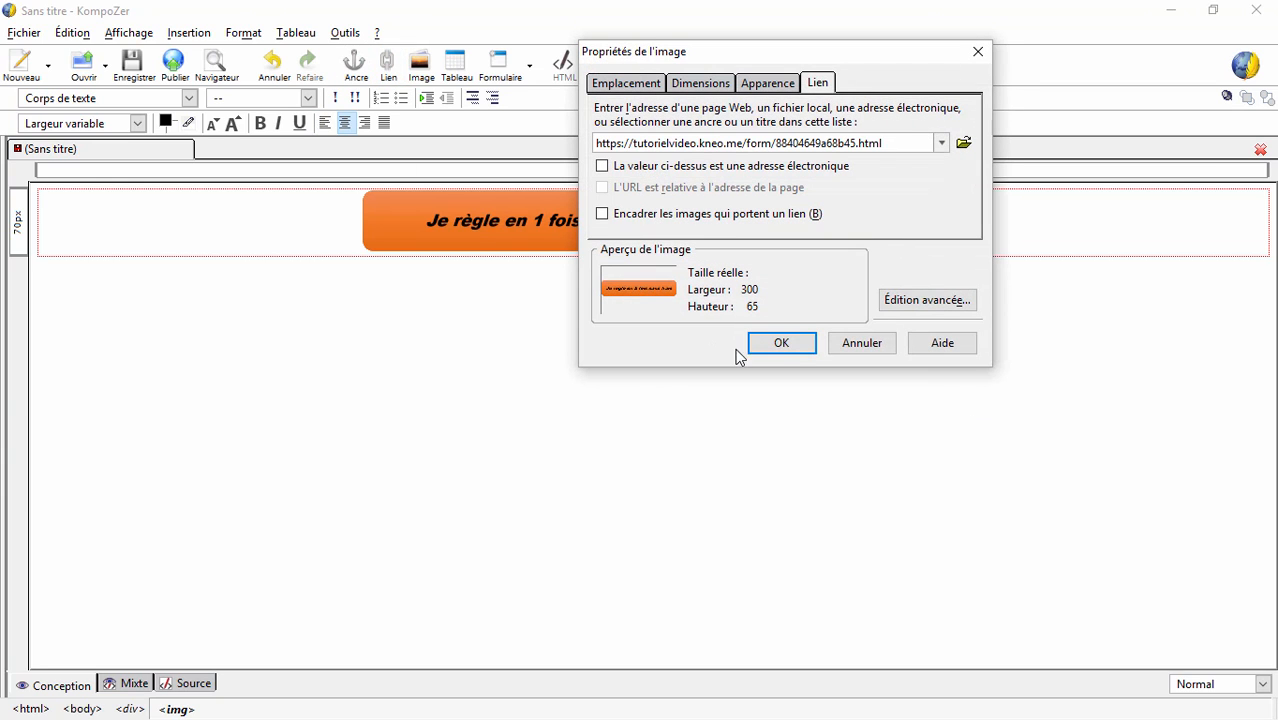
{"action": "left_click", "coordinate": [781, 343]}
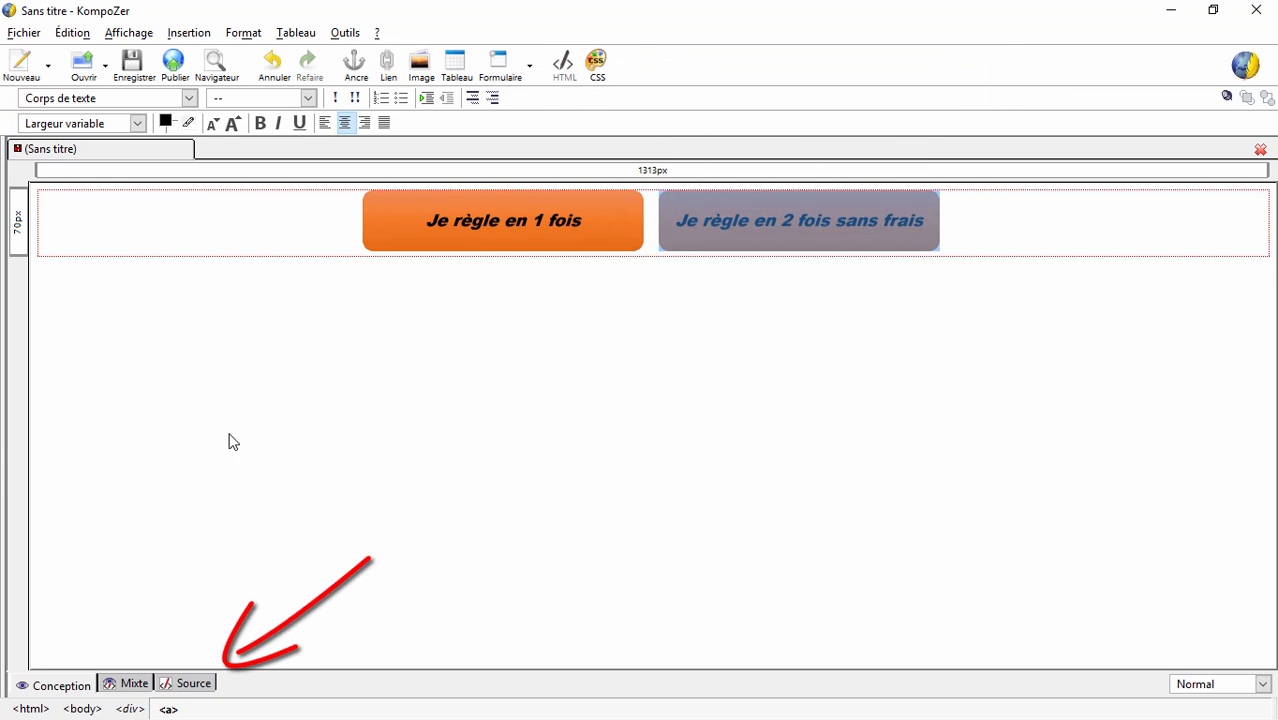
Copy the whole centred div block containing both linked payment images from the document's HTML source.
{"action": "left_click", "coordinate": [193, 684]}
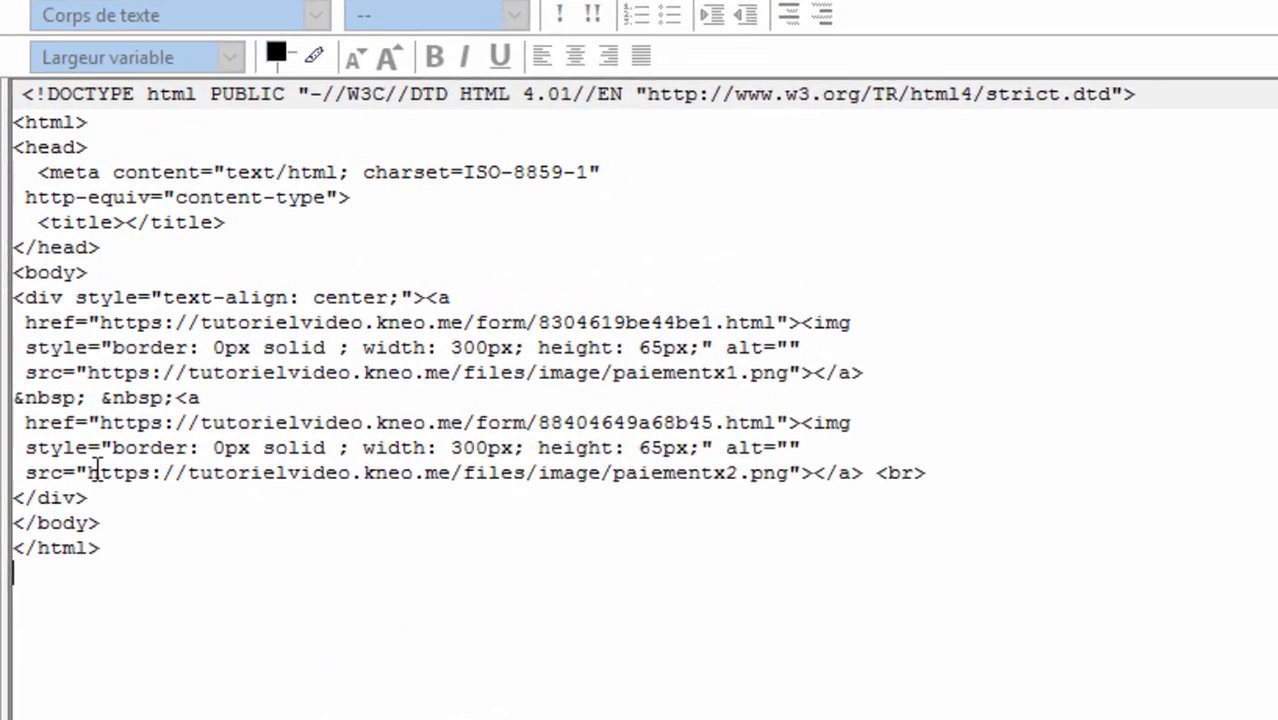
{"action": "left_click_drag", "start_coordinate": [88, 497], "coordinate": [77, 497]}
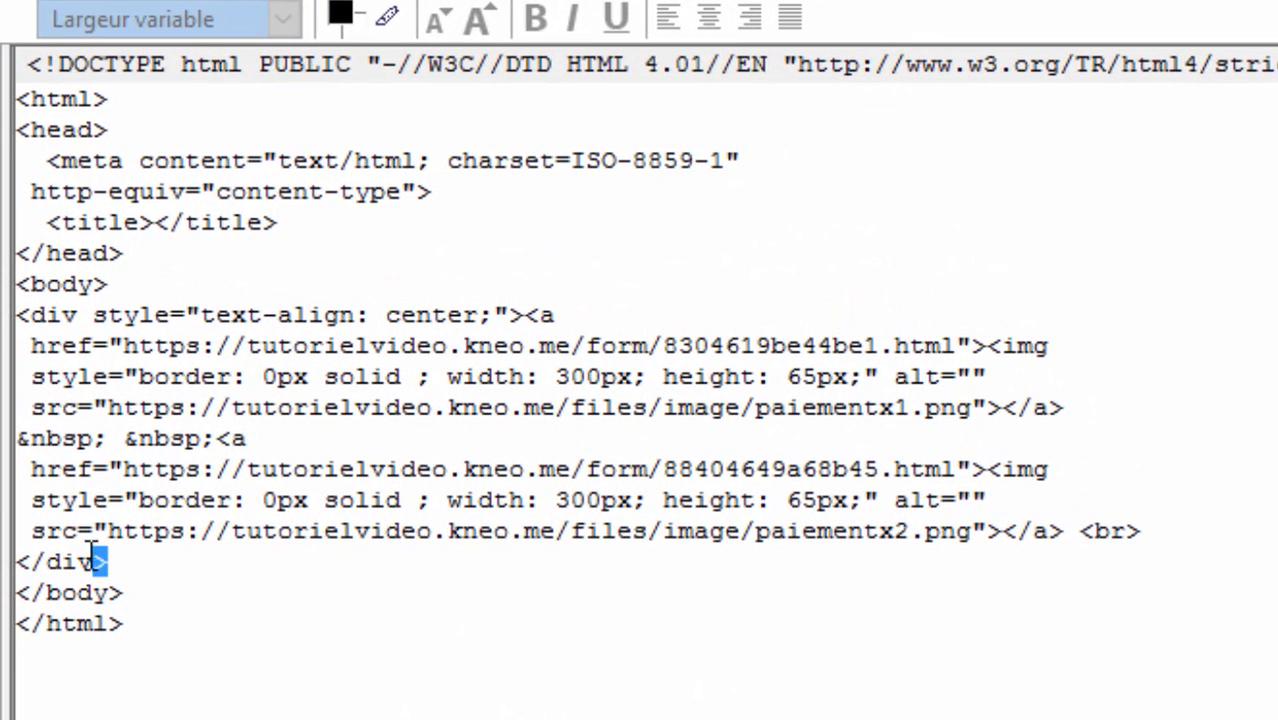
{"action": "left_click_drag", "start_coordinate": [93, 556], "coordinate": [18, 318]}
{"action": "key", "text": "ctrl+c"}
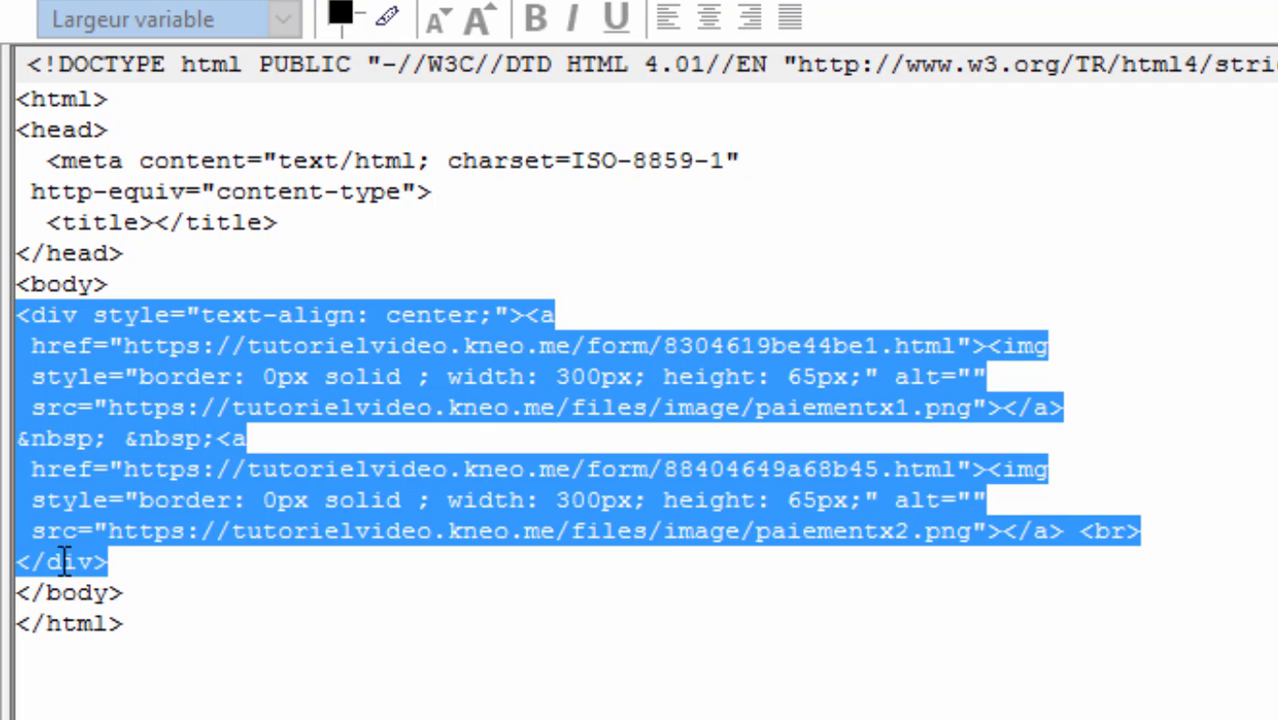
{"action": "right_click", "coordinate": [274, 442]}
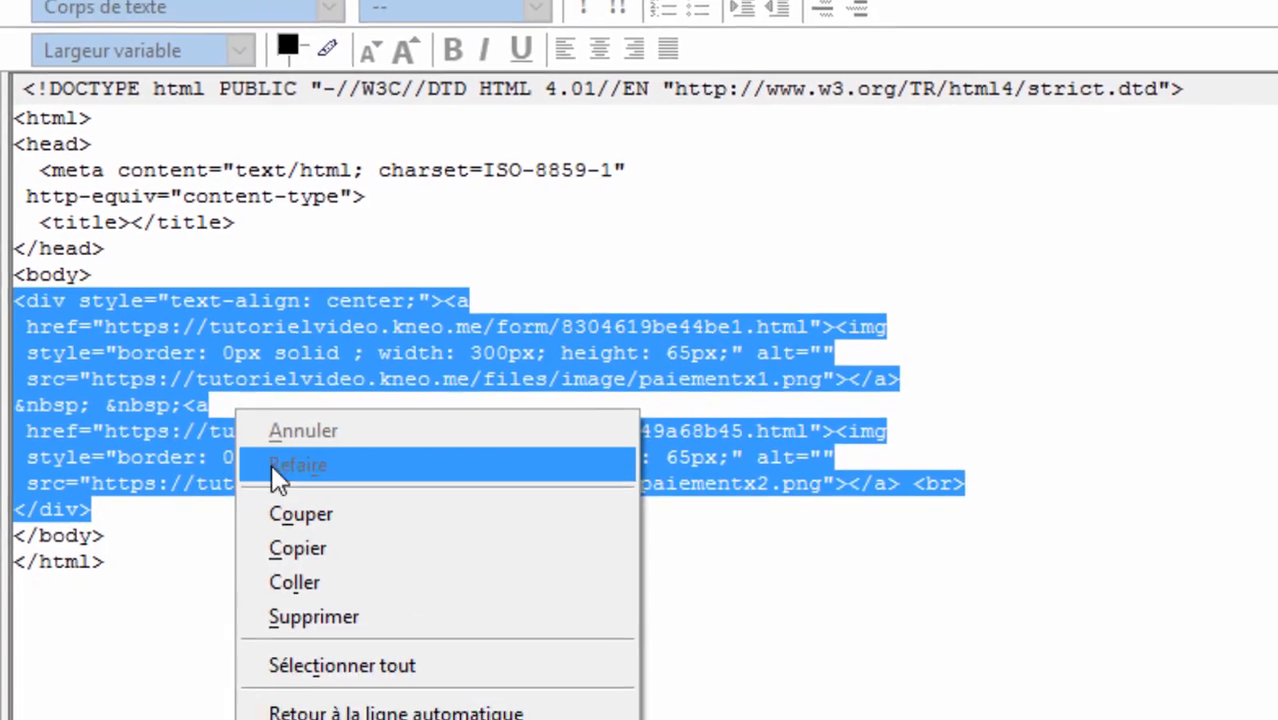
{"action": "left_click", "coordinate": [280, 450]}
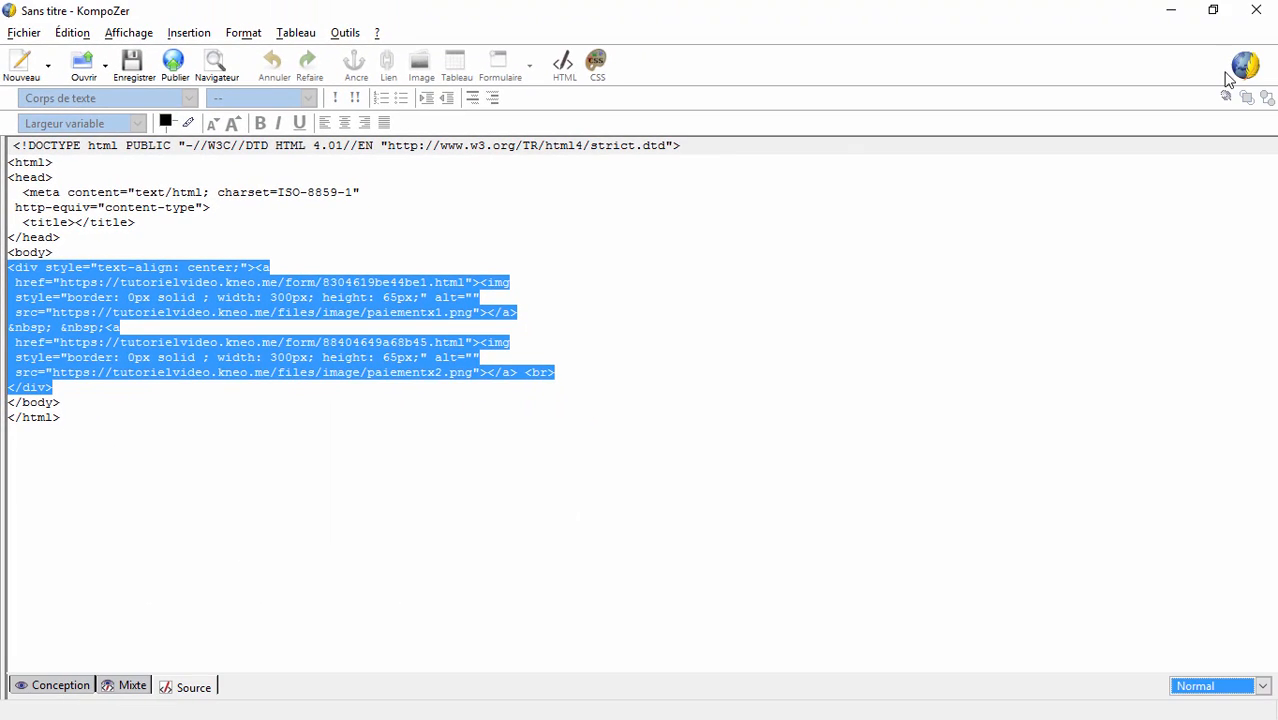
In Kooneo, replace the "bouton 1 / bouton 2" div in page-test2's source code with the copied block and save the page.
{"action": "left_click", "coordinate": [1171, 10]}
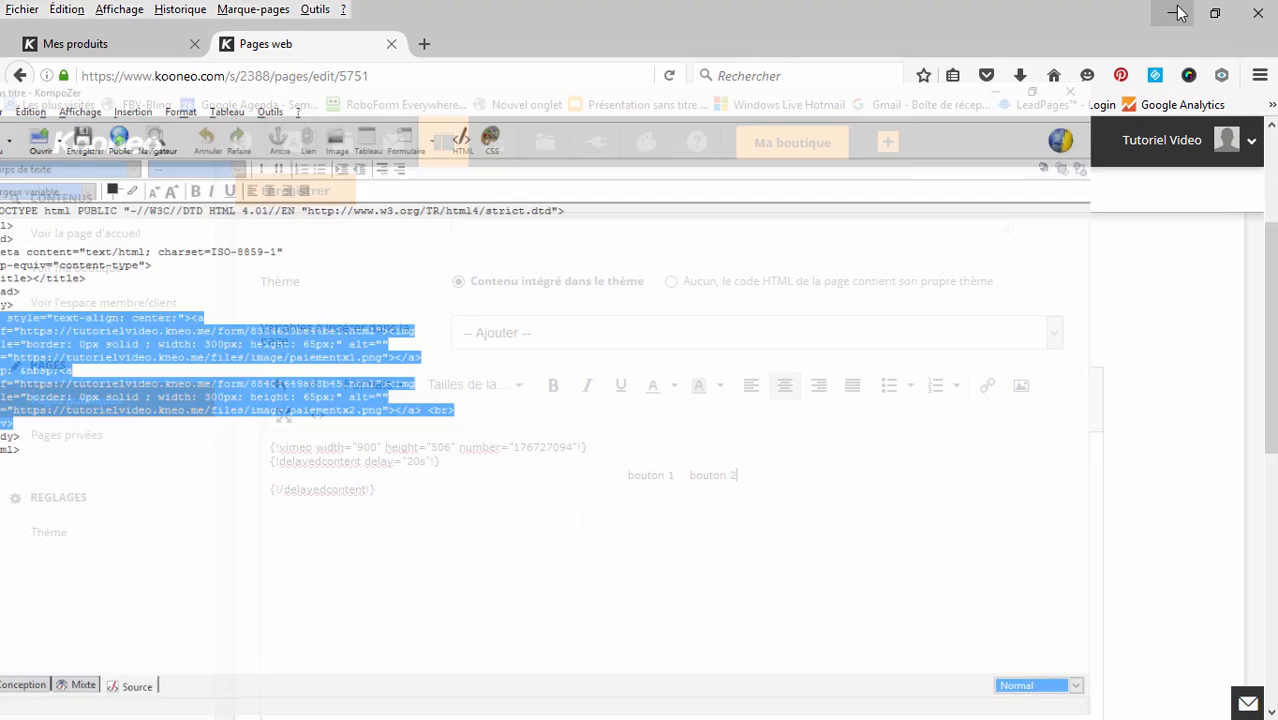
{"action": "left_click_drag", "start_coordinate": [738, 476], "coordinate": [630, 479]}
{"action": "left_click", "coordinate": [683, 508]}
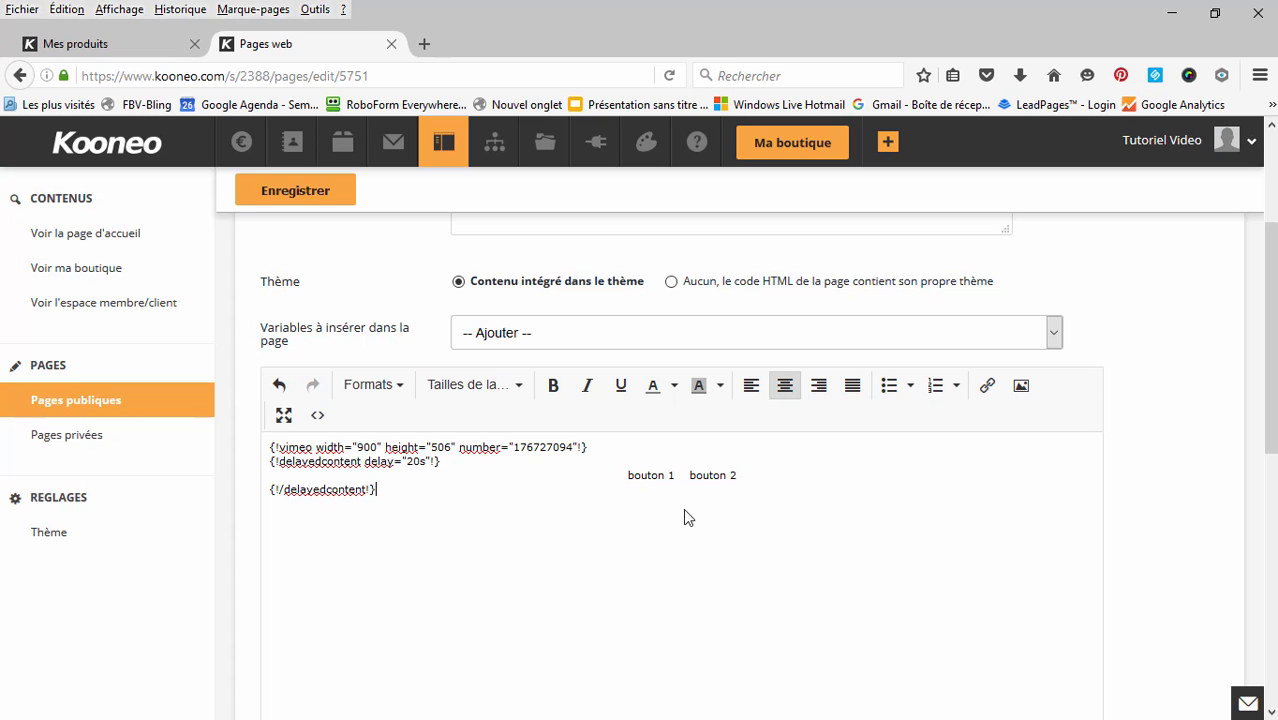
{"action": "left_click", "coordinate": [317, 414]}
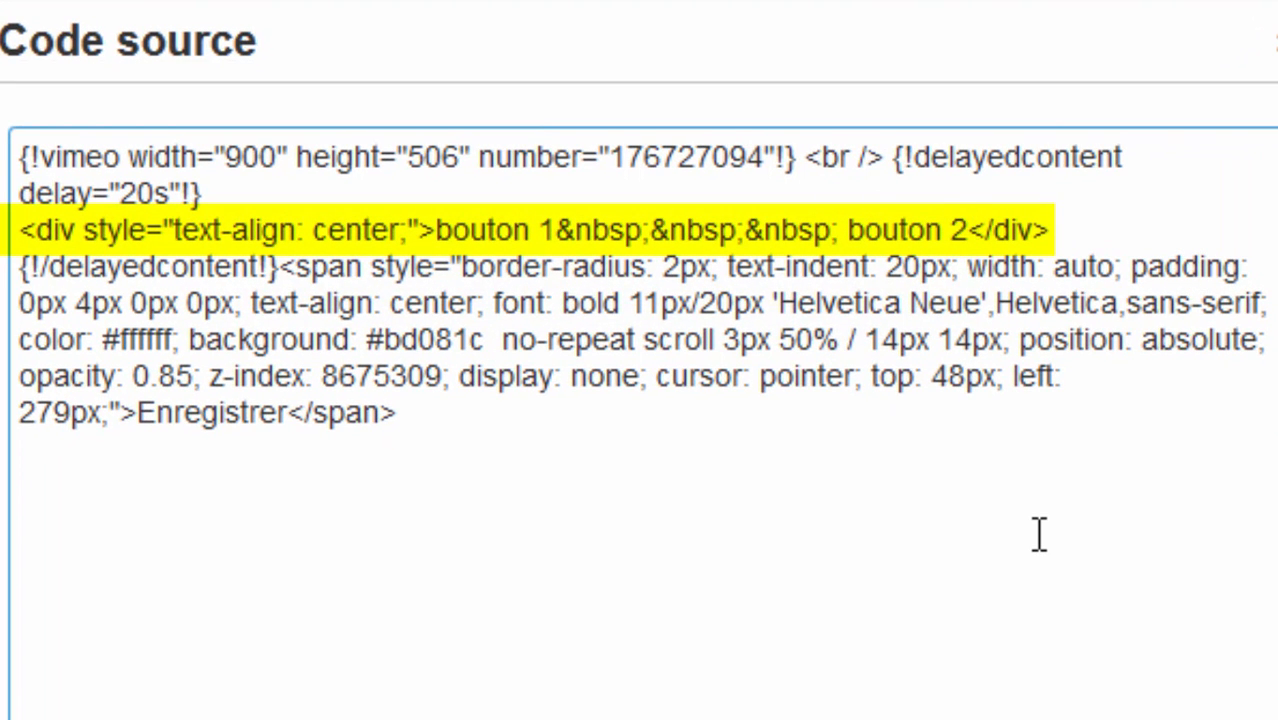
{"action": "key", "text": "ctrl+v"}
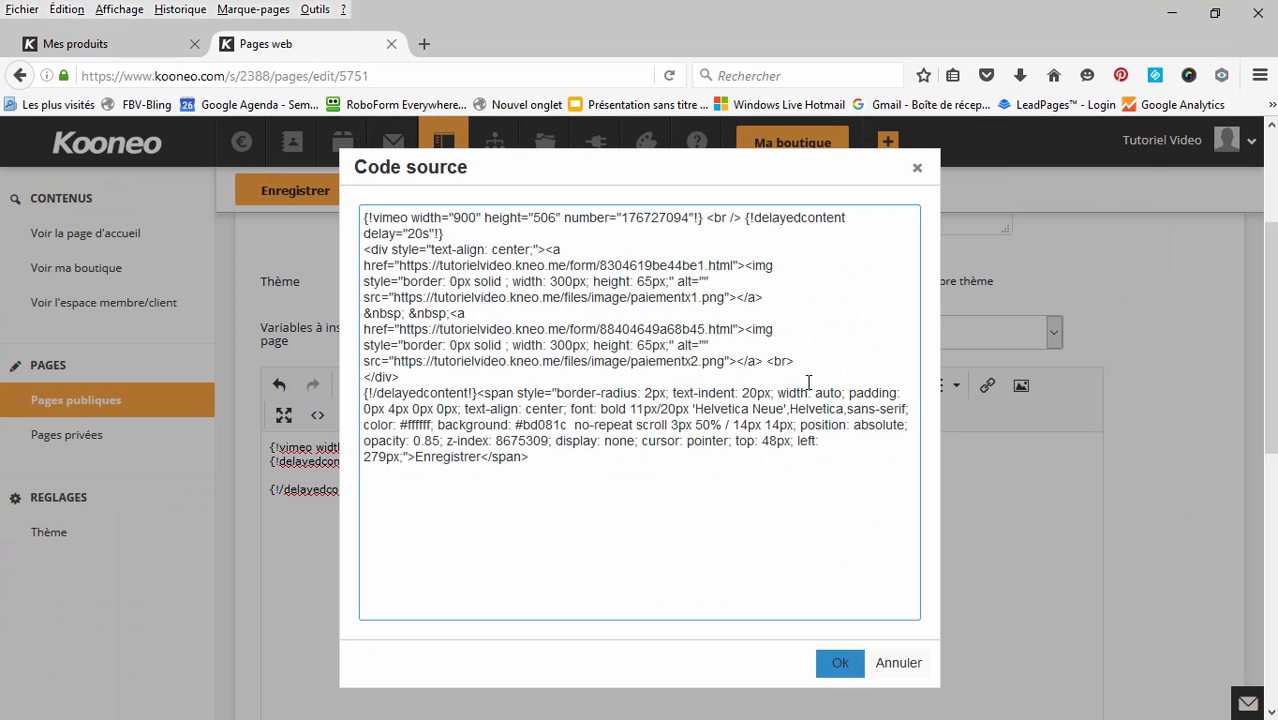
{"action": "left_click", "coordinate": [840, 663]}
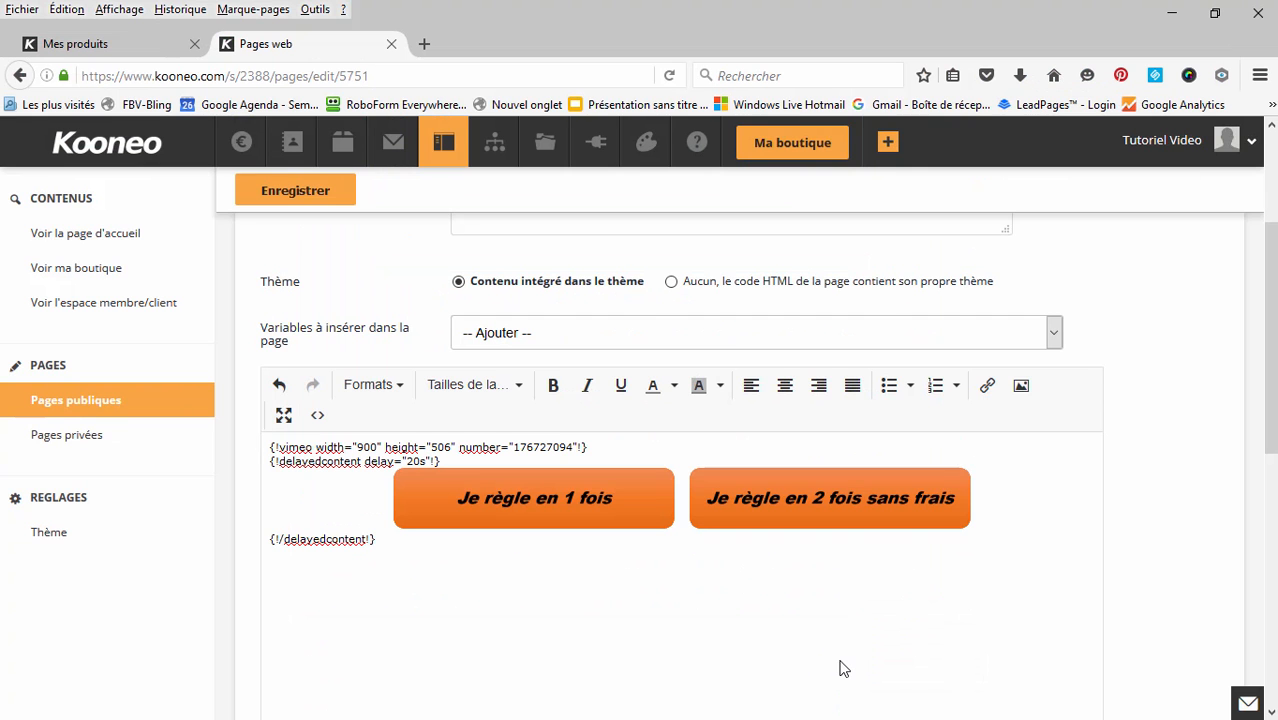
{"action": "left_click", "coordinate": [298, 192]}
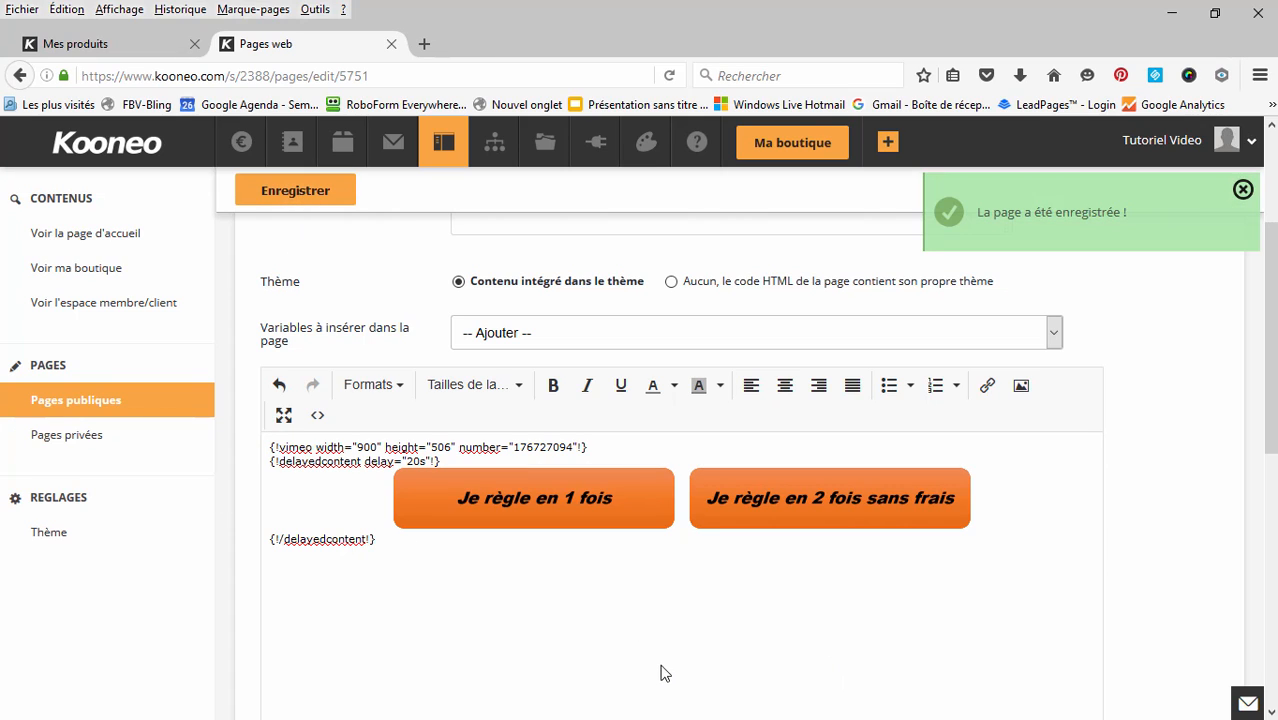
Open the published page-test2 from the public pages list and play its video to check the delayed payment buttons.
{"action": "left_click", "coordinate": [443, 142]}
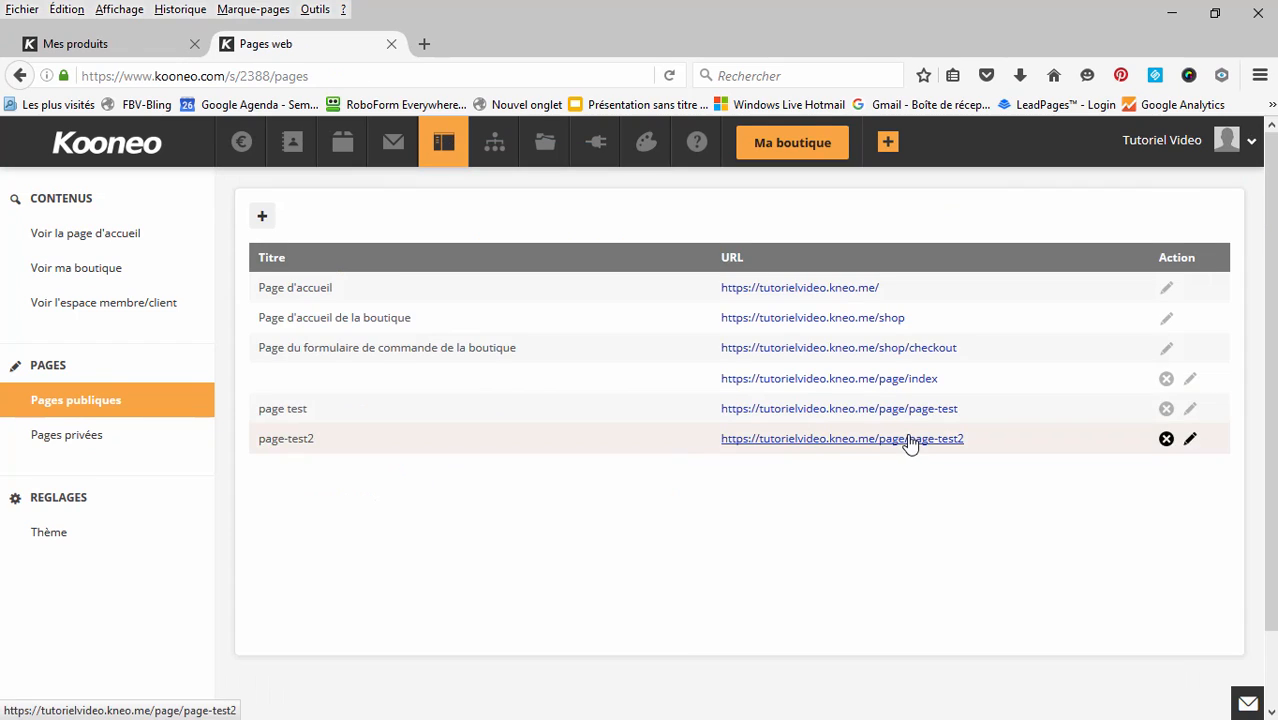
{"action": "left_click", "coordinate": [907, 440]}
{"action": "left_click", "coordinate": [648, 466]}
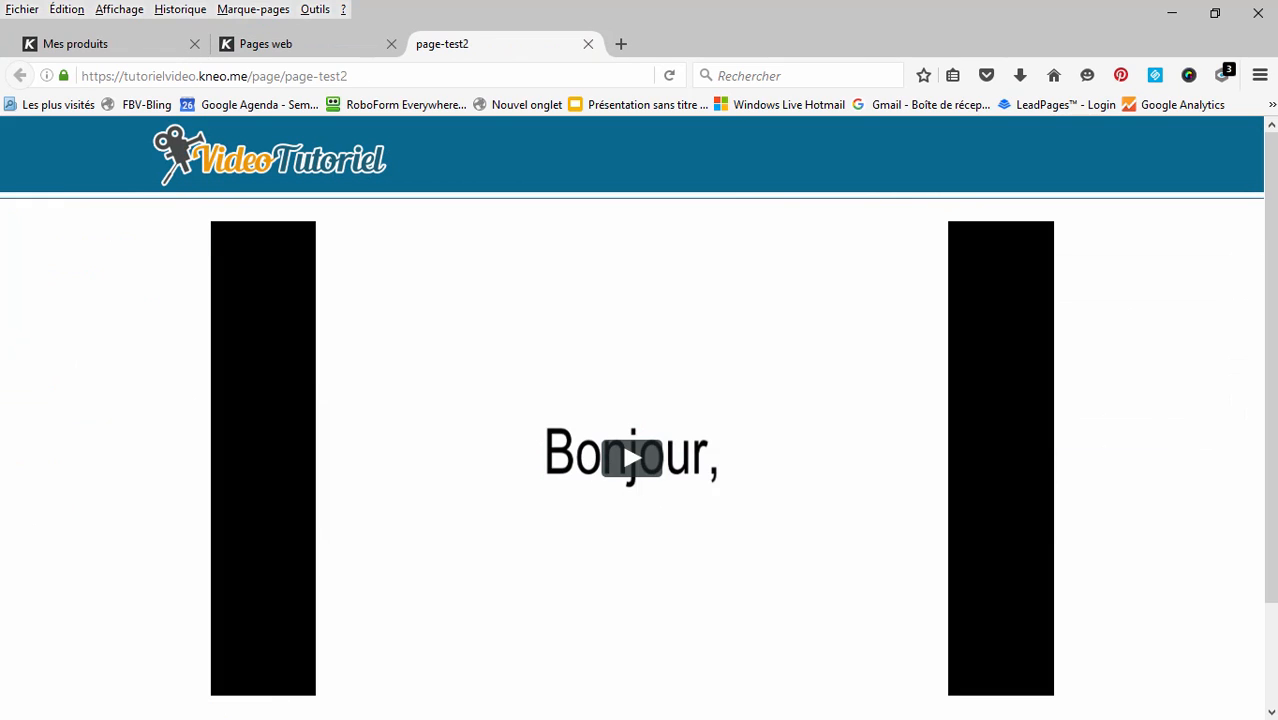
{"action": "scroll", "coordinate": [143, 394], "scroll_direction": "down", "scroll_amount": 2}
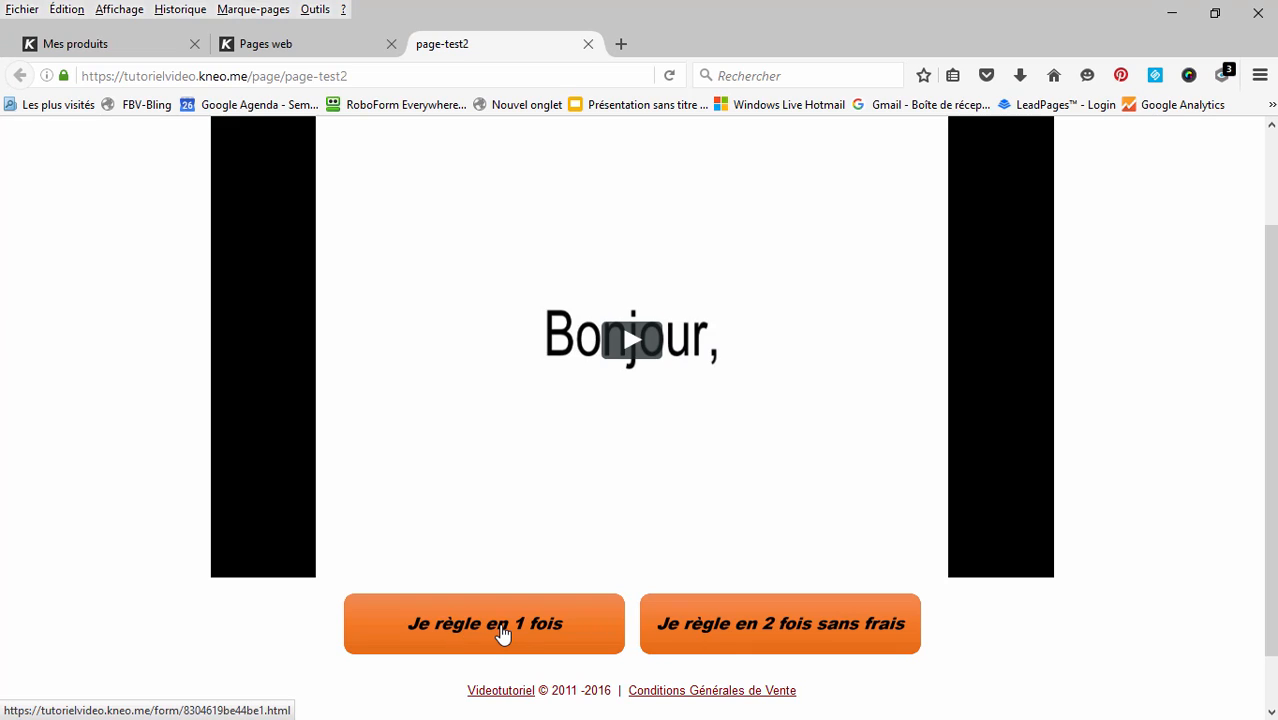
Test the "Je règle en 1 fois" button by opening its order form, and return to page-test2.
{"action": "left_click", "coordinate": [503, 633]}
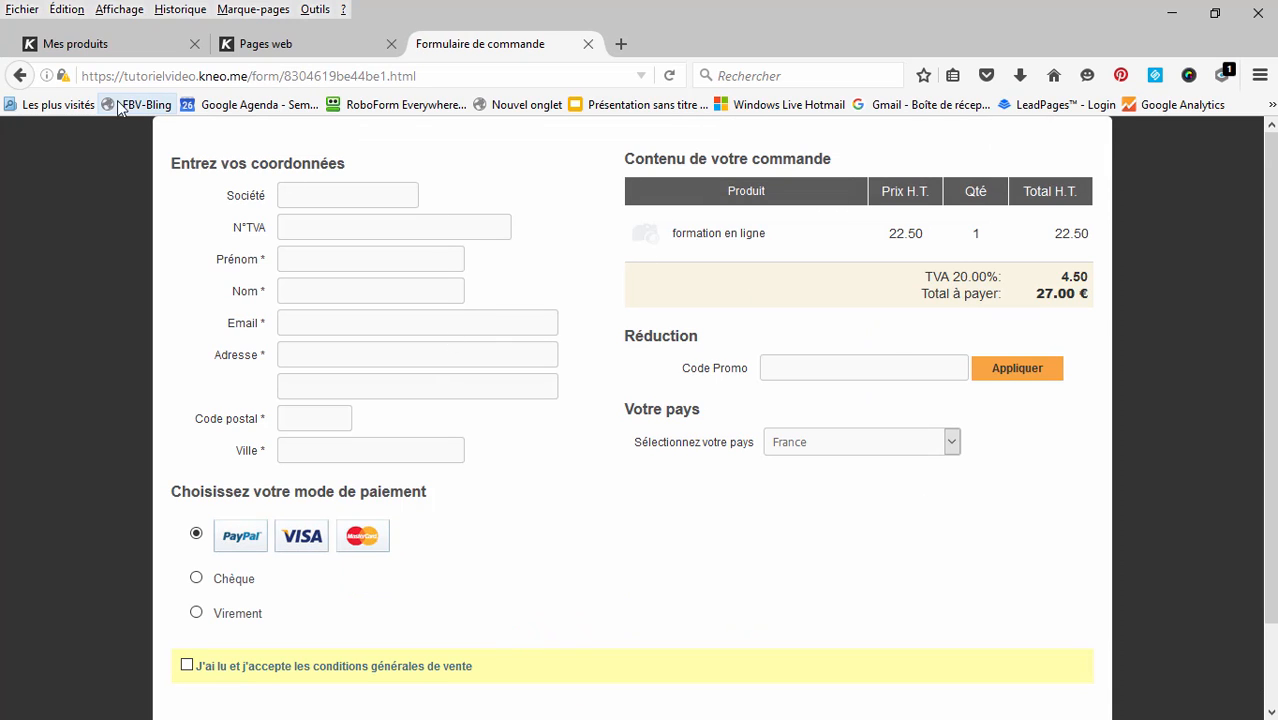
{"action": "left_click", "coordinate": [20, 76]}
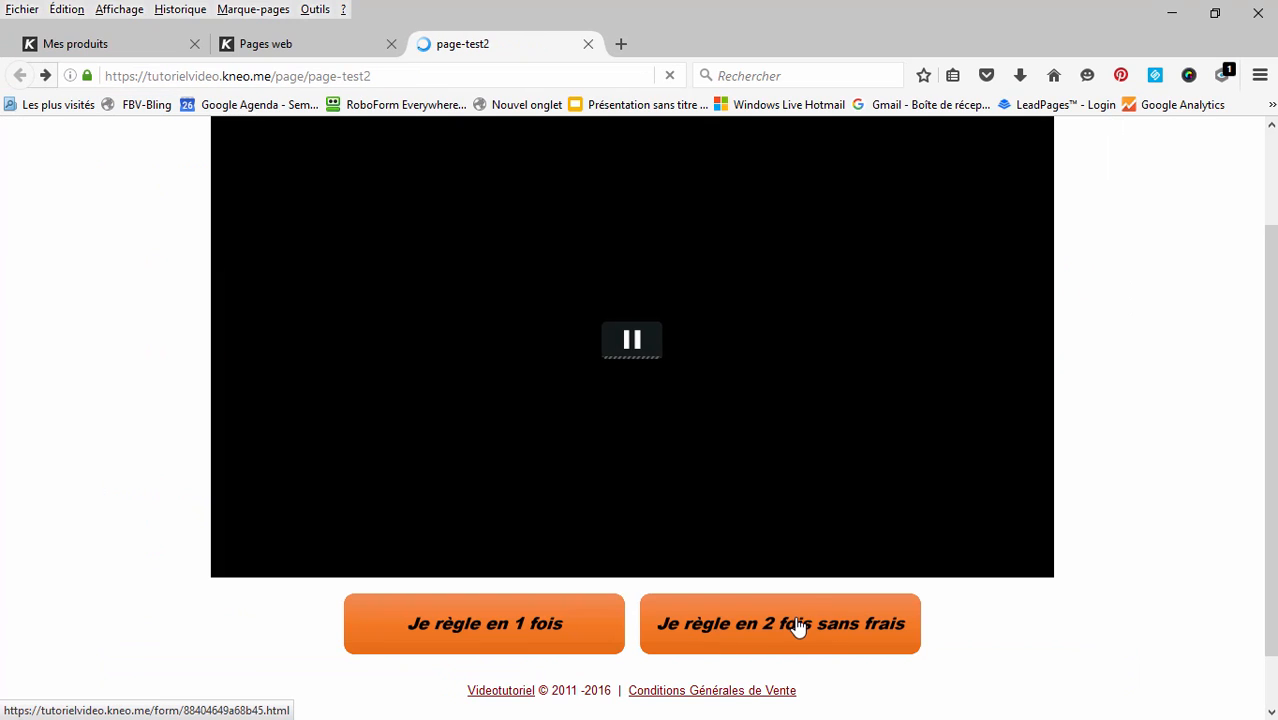
Test the "Je règle en 2 fois sans frais" button by opening its order form, and return to page-test2.
{"action": "left_click", "coordinate": [792, 620]}
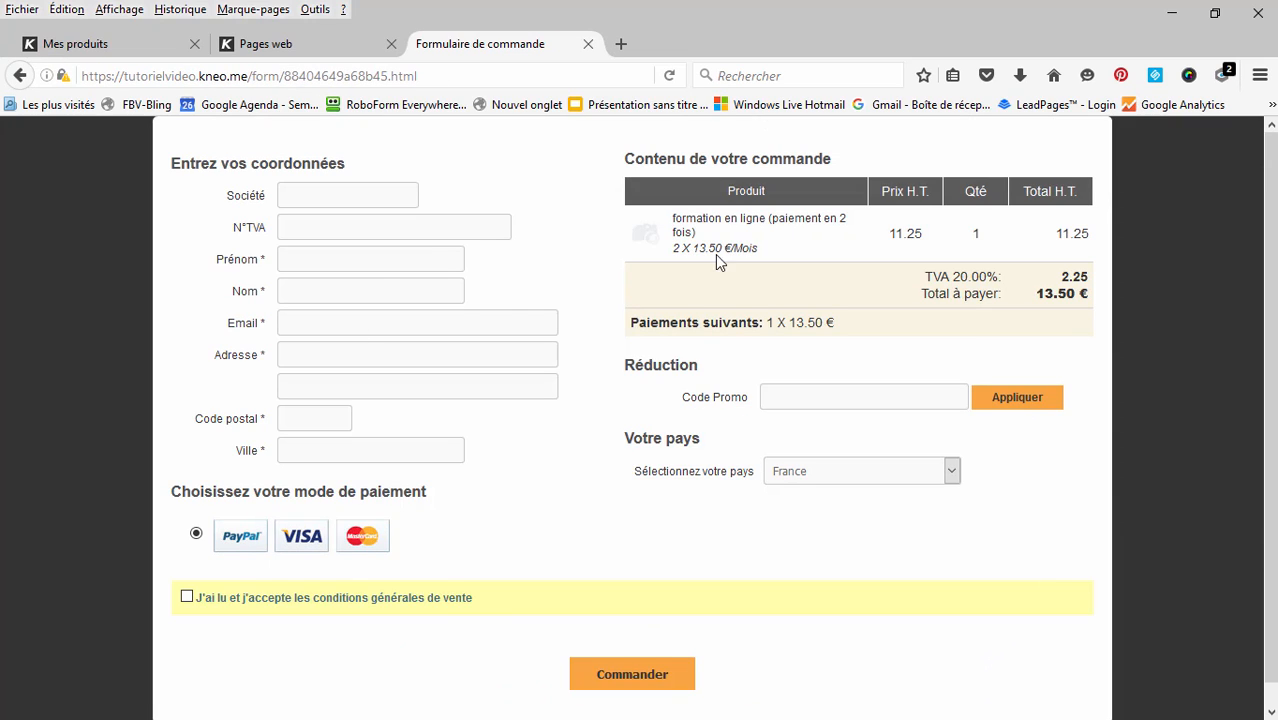
{"action": "left_click", "coordinate": [20, 76]}
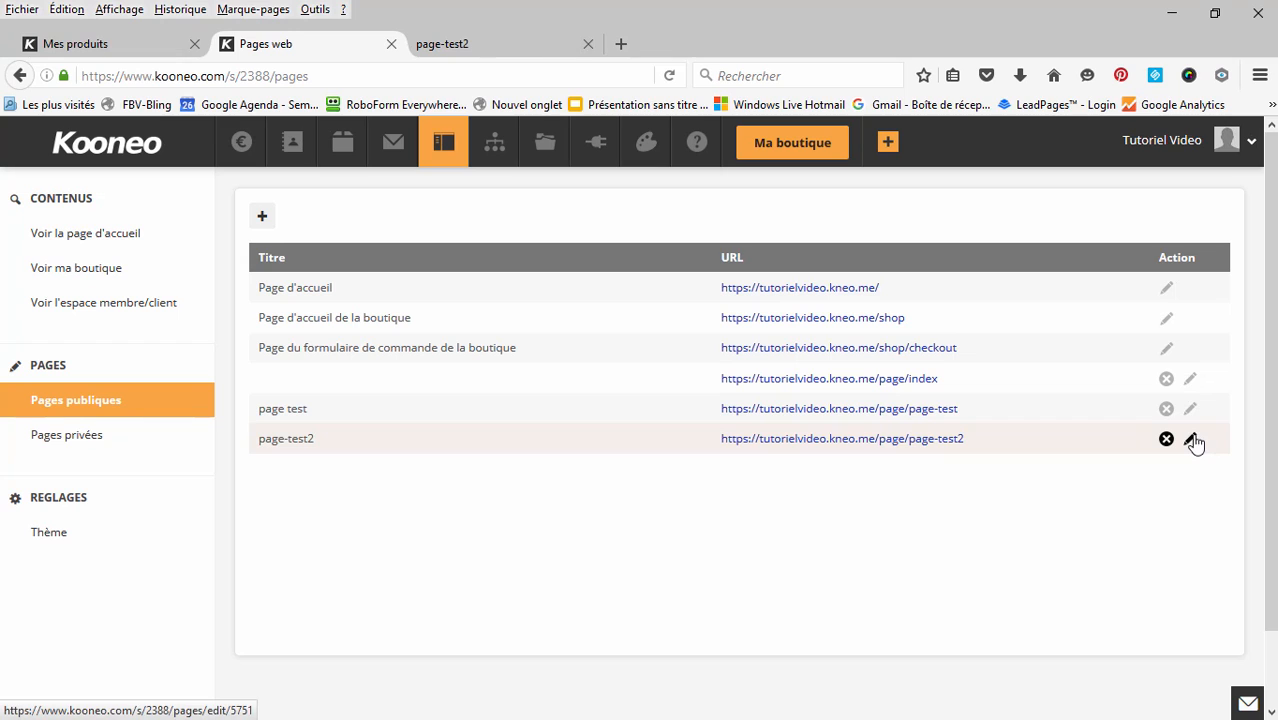
Open page-test2 for editing in Kooneo and add a line break after the vimeo code and after the opening delayedcontent code.
{"action": "left_click", "coordinate": [1191, 440]}
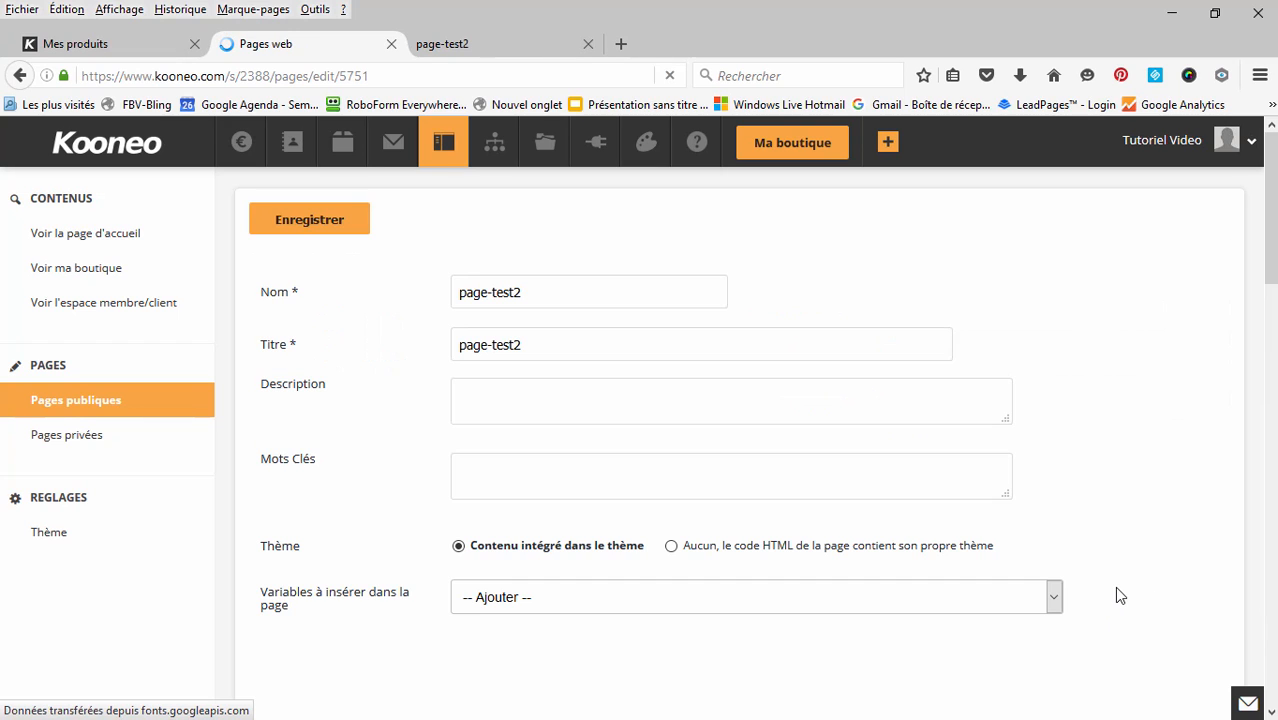
{"action": "scroll", "coordinate": [728, 573], "scroll_direction": "down", "scroll_amount": 5}
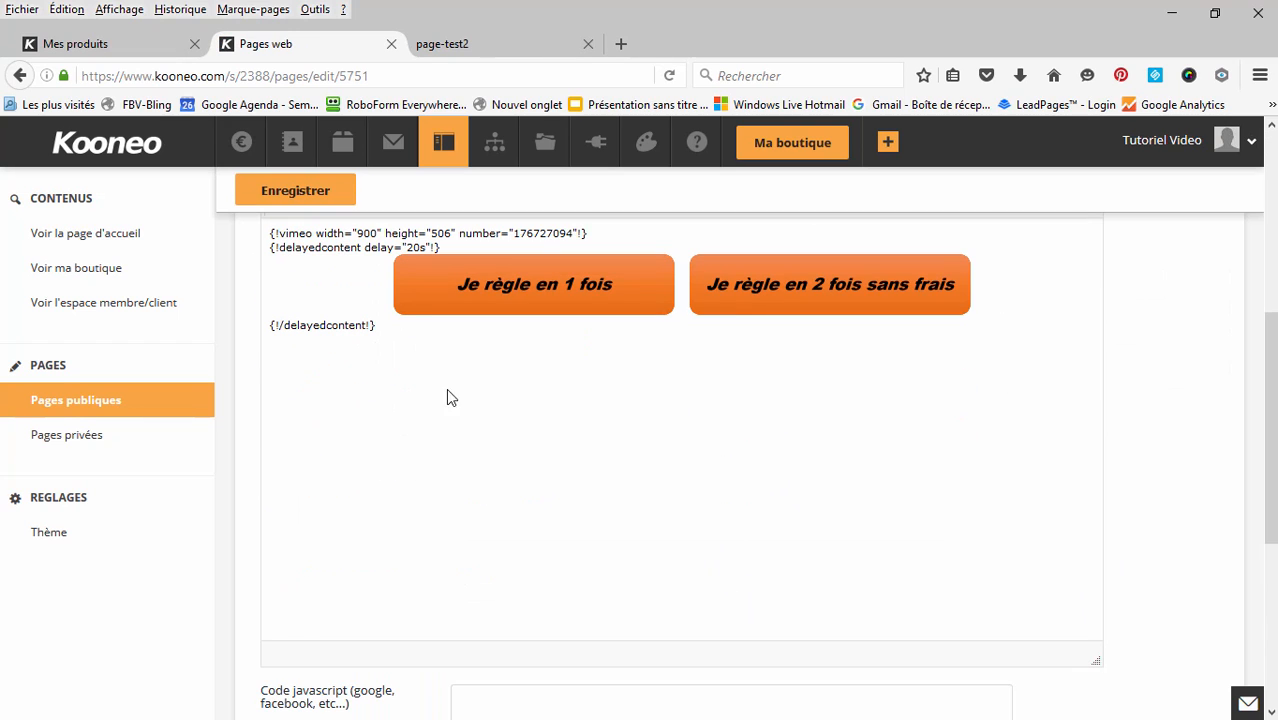
{"action": "scroll", "coordinate": [379, 321], "scroll_direction": "up", "scroll_amount": 1}
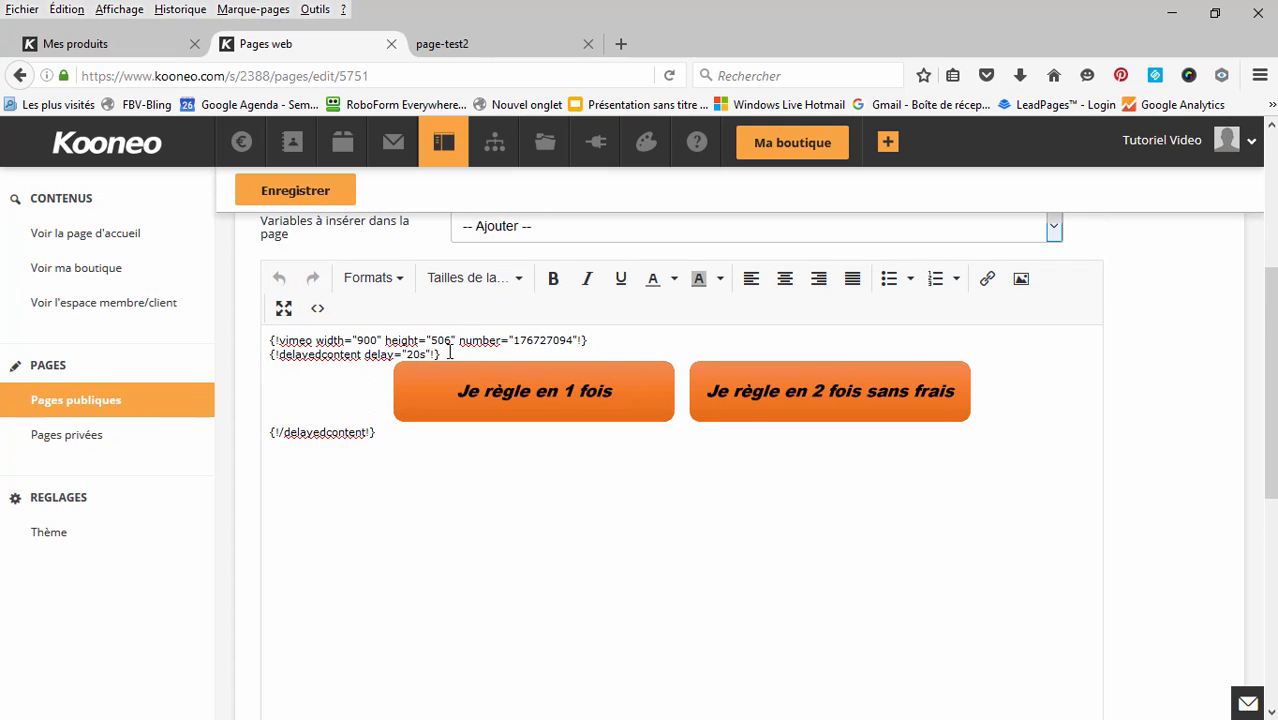
{"action": "left_click", "coordinate": [463, 352]}
{"action": "key", "text": "Return"}
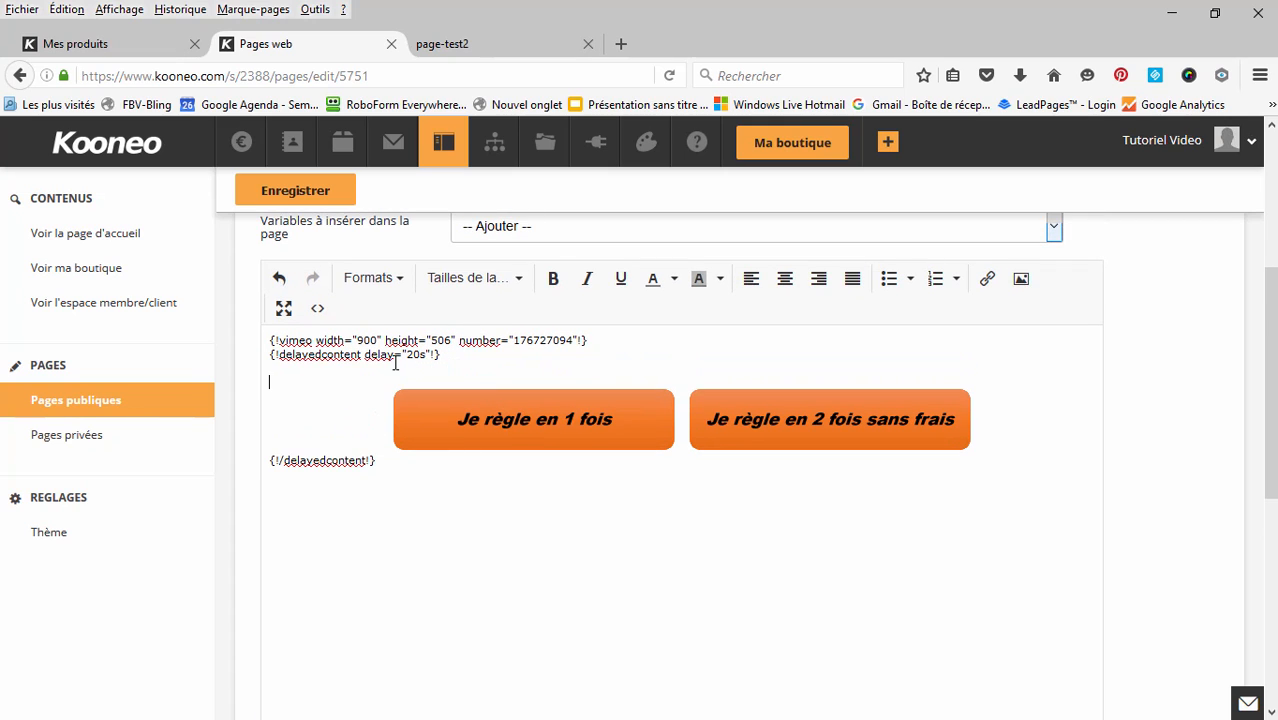
{"action": "left_click", "coordinate": [621, 343]}
{"action": "key", "text": "Return"}
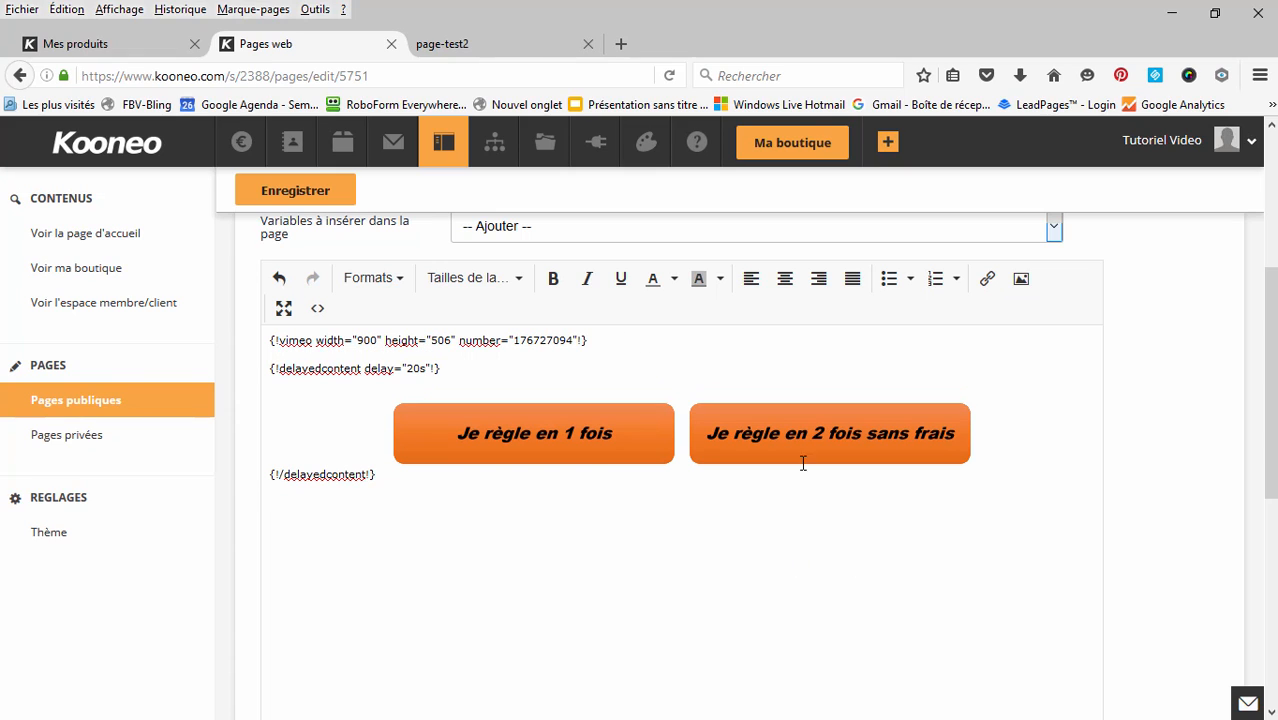
Set the link target of the "Je règle en 1 fois" button image to "Nouvelle fenêtre".
{"action": "left_click", "coordinate": [581, 440]}
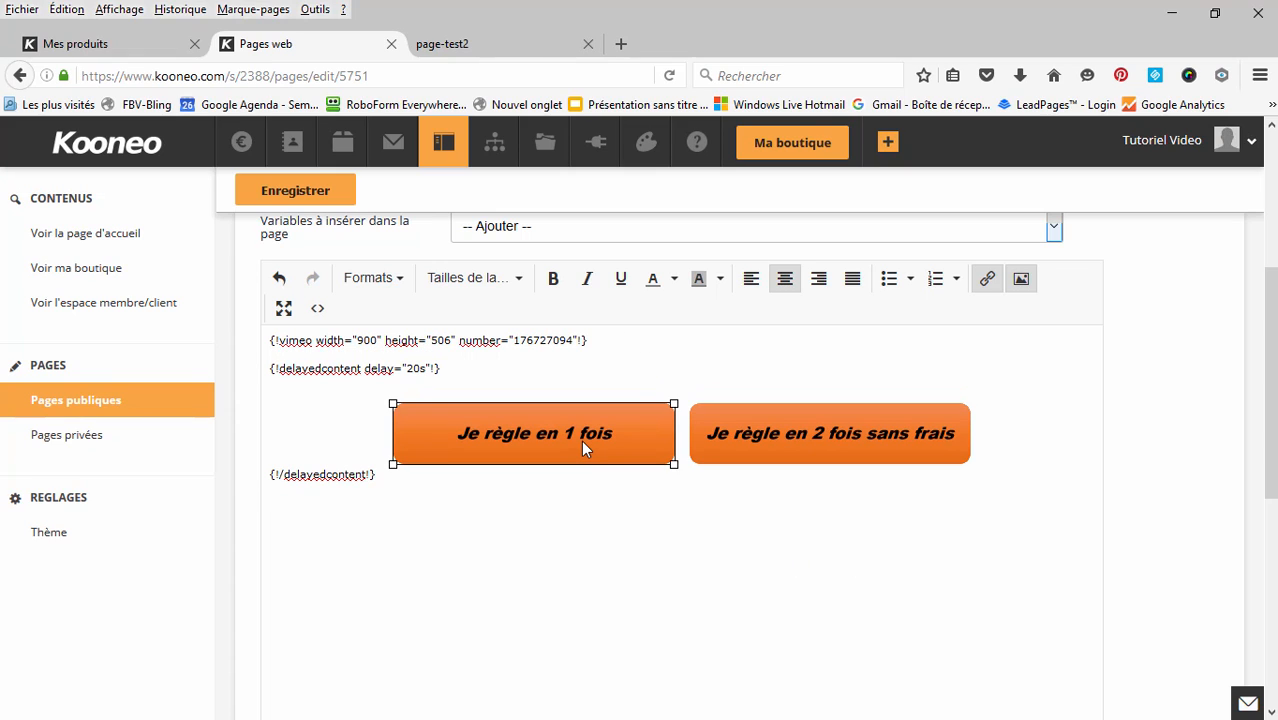
{"action": "left_click", "coordinate": [987, 281]}
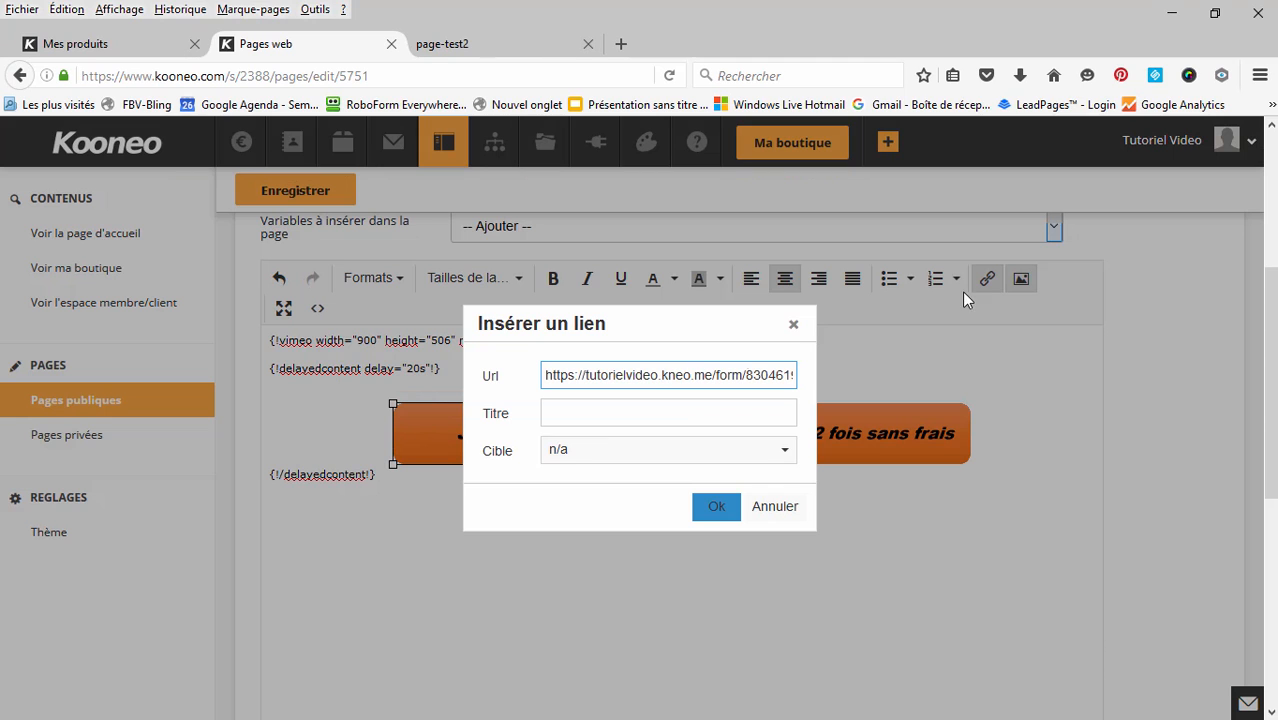
{"action": "left_click", "coordinate": [782, 449]}
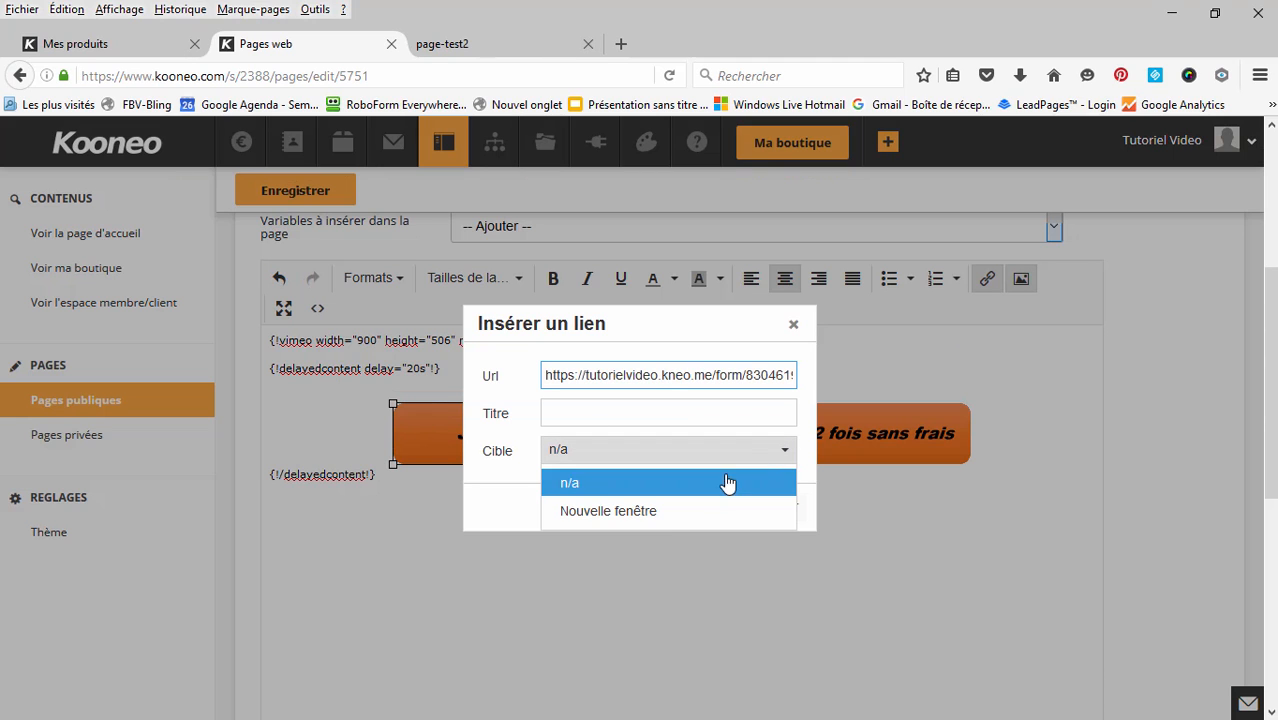
{"action": "left_click", "coordinate": [657, 523]}
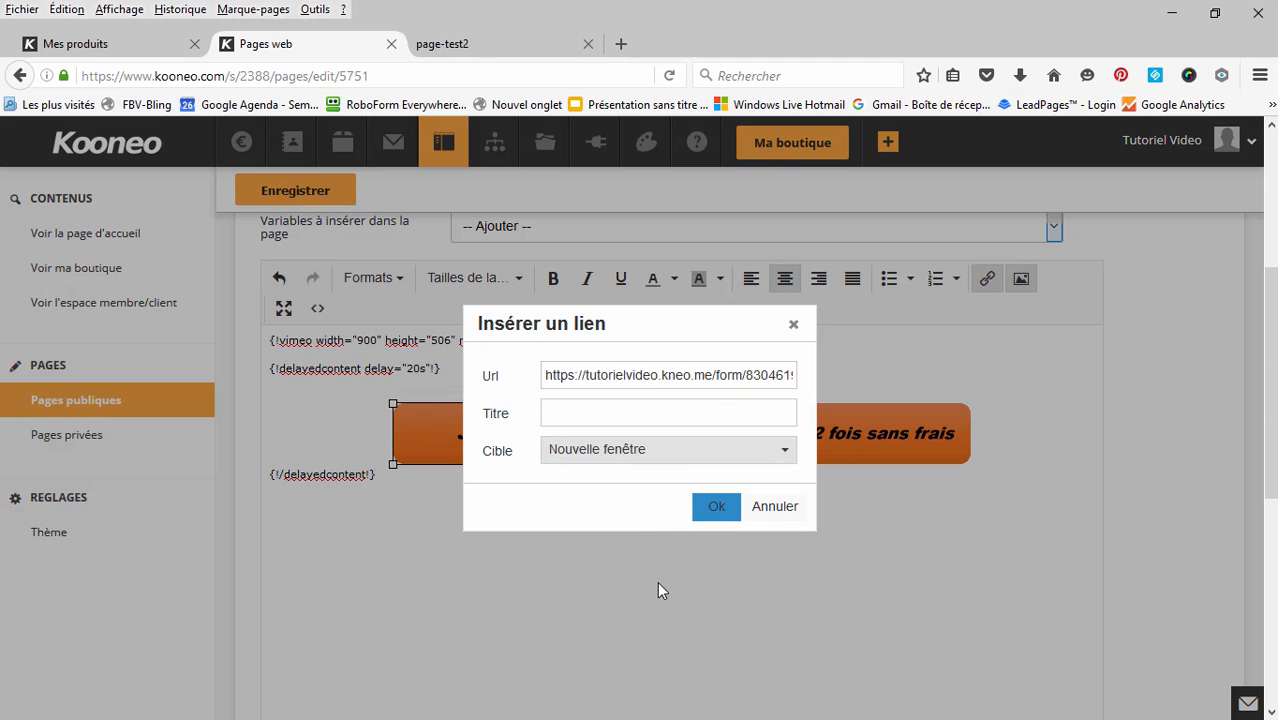
{"action": "left_click", "coordinate": [706, 506]}
Set the "Je règle en 2 fois sans frais" image's link target to "Nouvelle fenêtre" and save the page.
{"action": "left_click", "coordinate": [880, 419]}
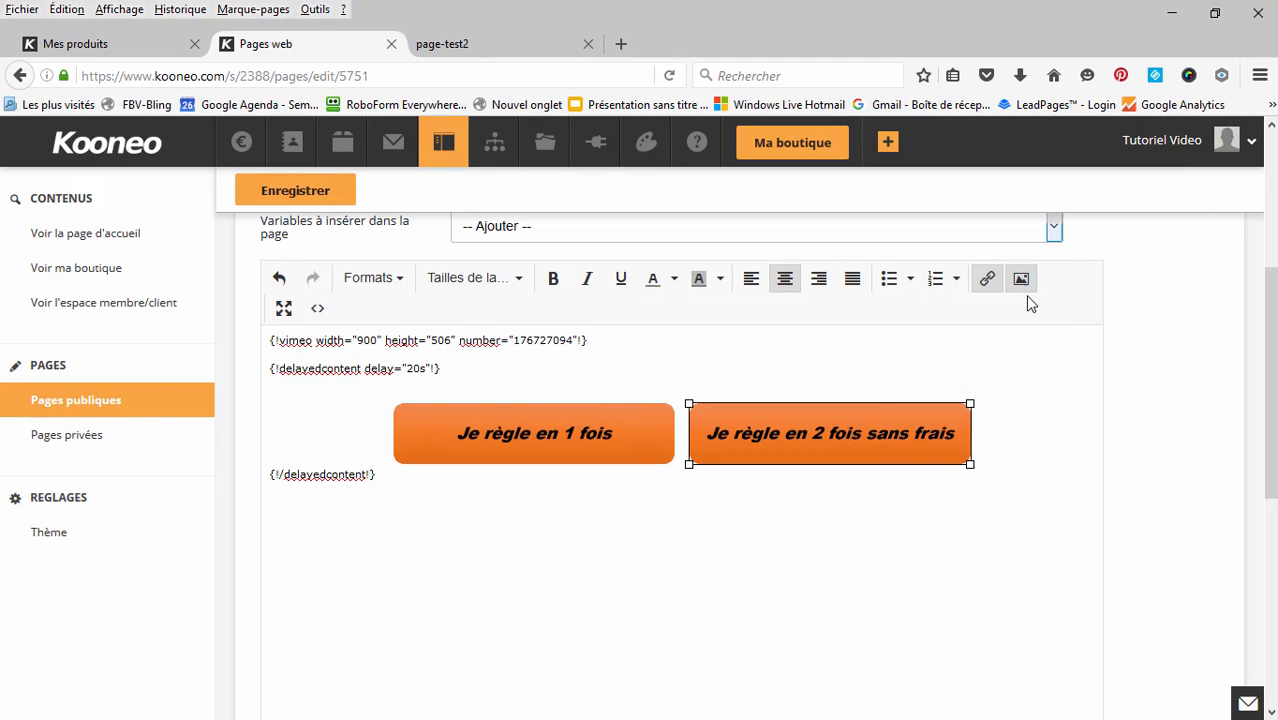
{"action": "left_click", "coordinate": [987, 279]}
{"action": "left_click", "coordinate": [611, 459]}
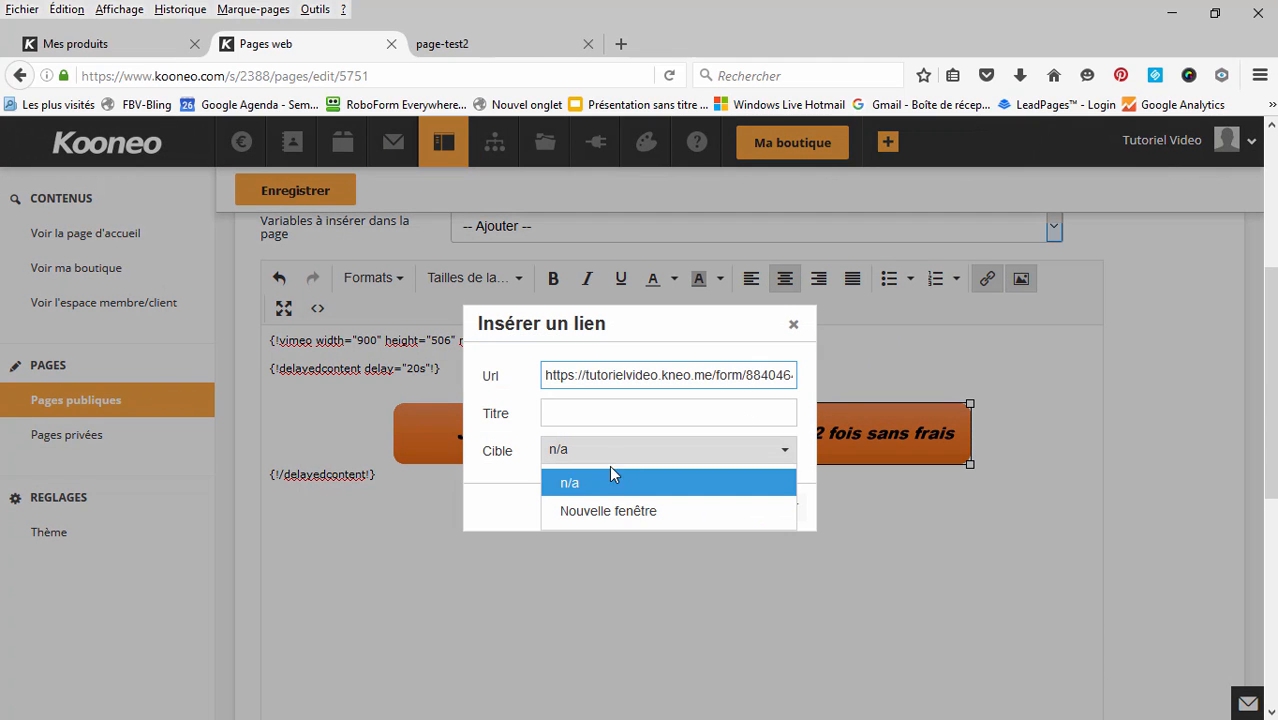
{"action": "left_click", "coordinate": [613, 514]}
{"action": "left_click", "coordinate": [716, 506]}
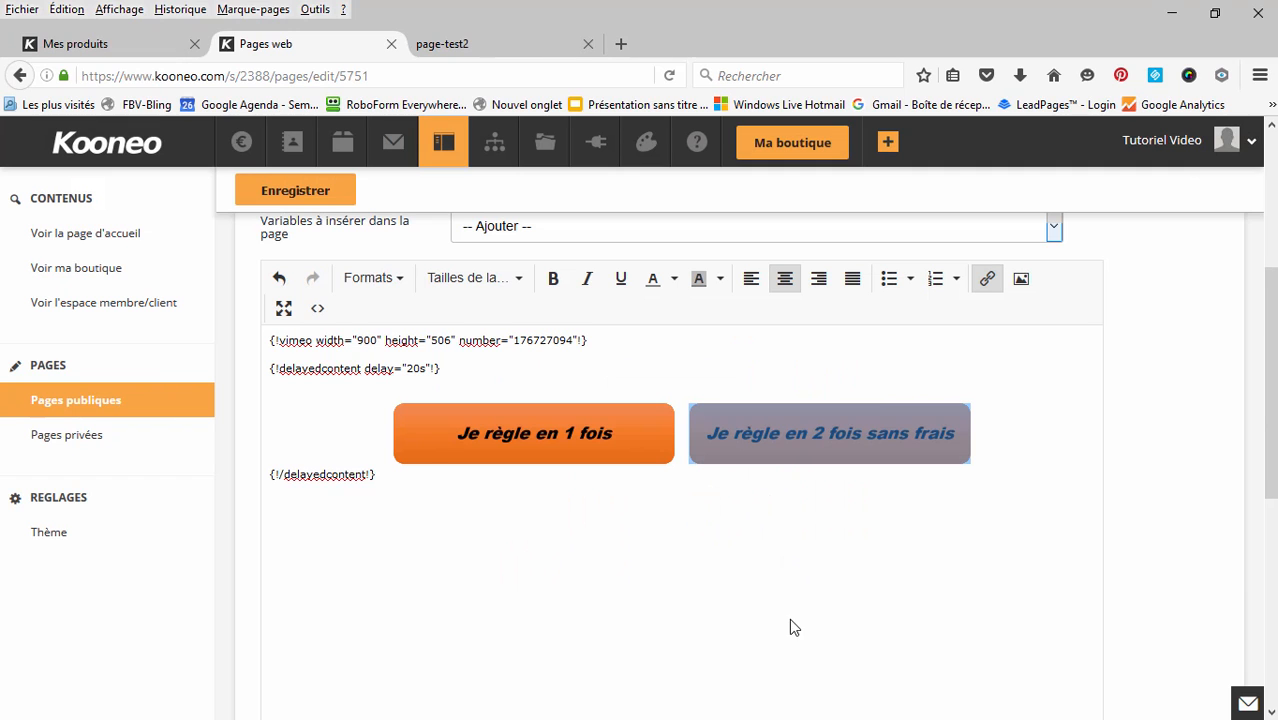
{"action": "left_click", "coordinate": [285, 193]}
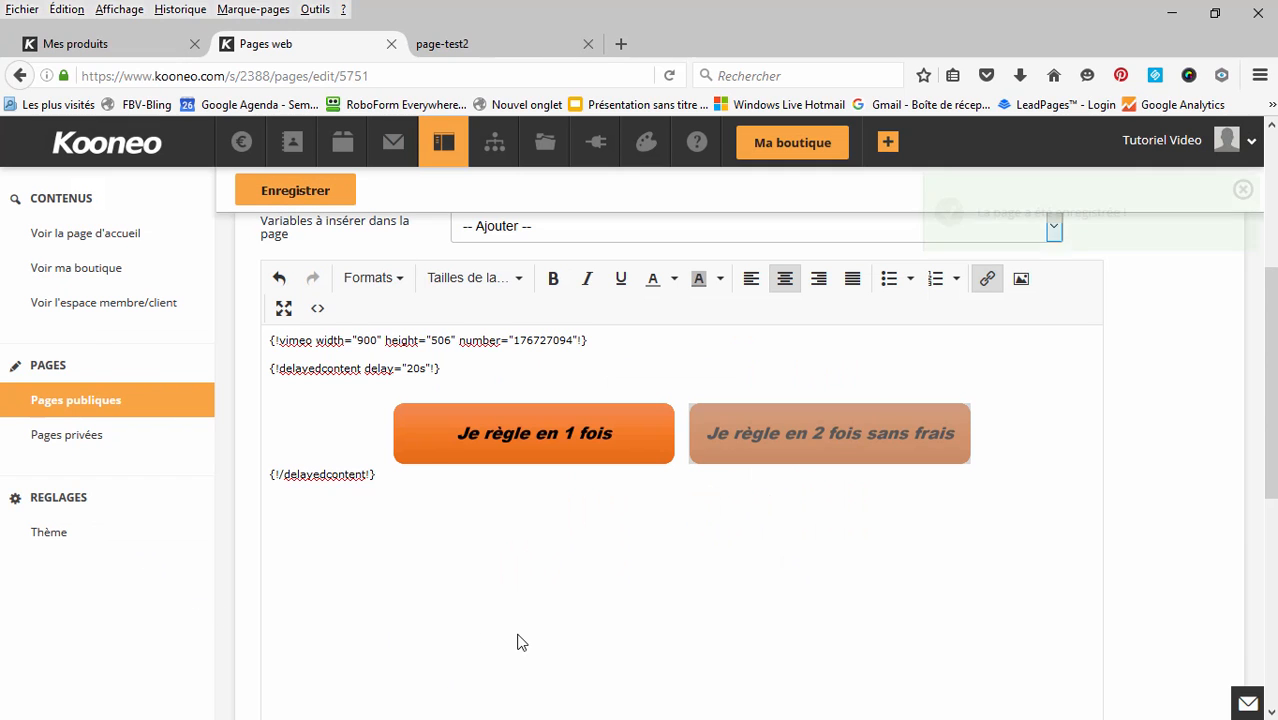
Reload the published page-test2 and test both payment buttons, closing each order form after checking it.
{"action": "left_click", "coordinate": [520, 46]}
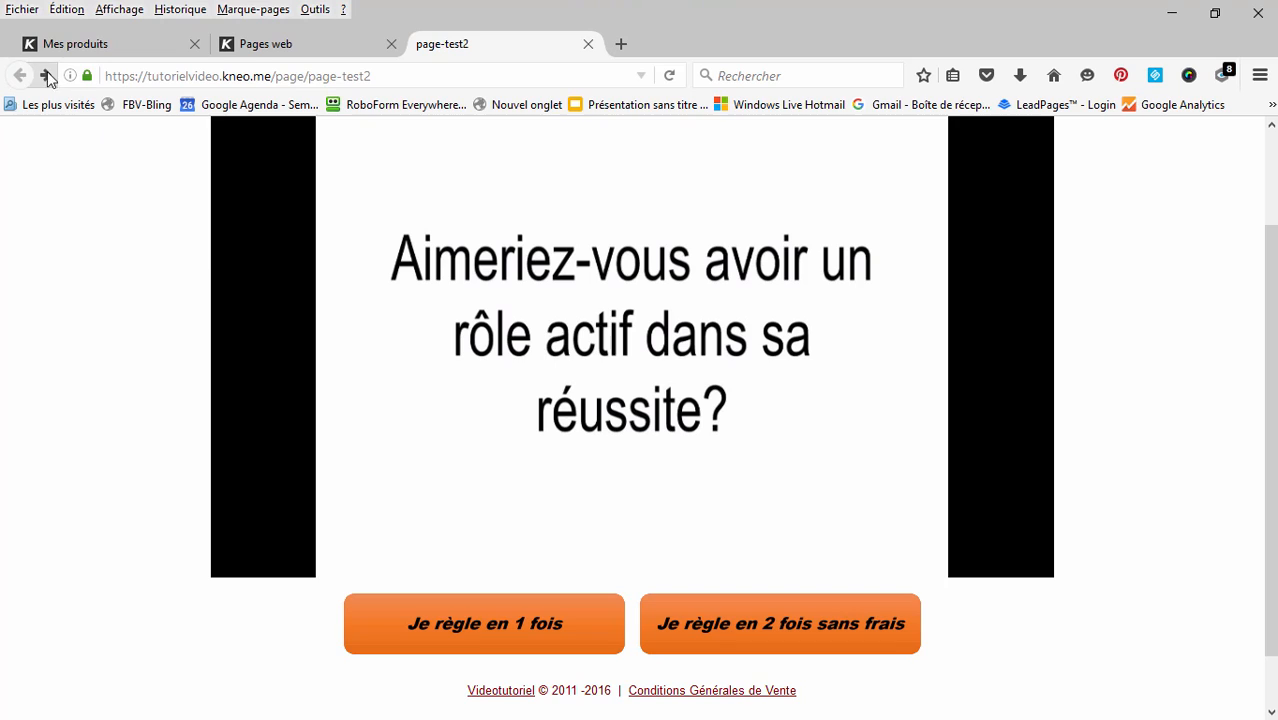
{"action": "left_click", "coordinate": [669, 75]}
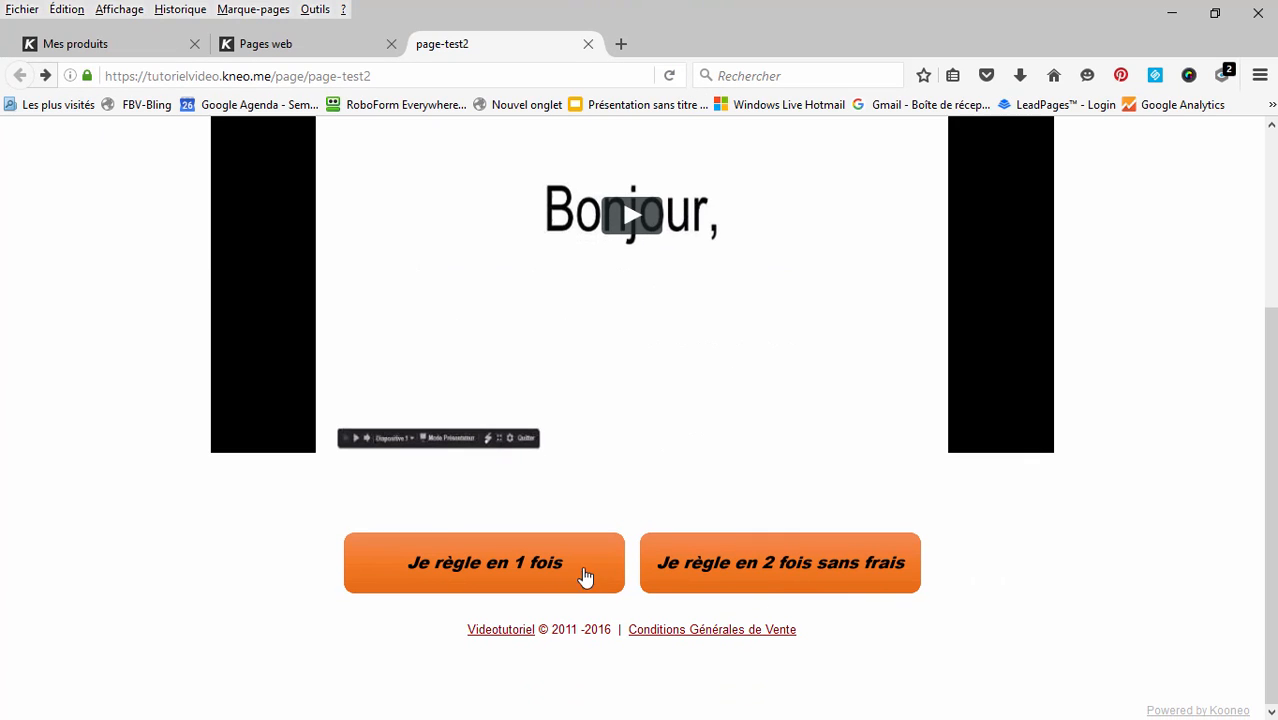
{"action": "left_click", "coordinate": [452, 565]}
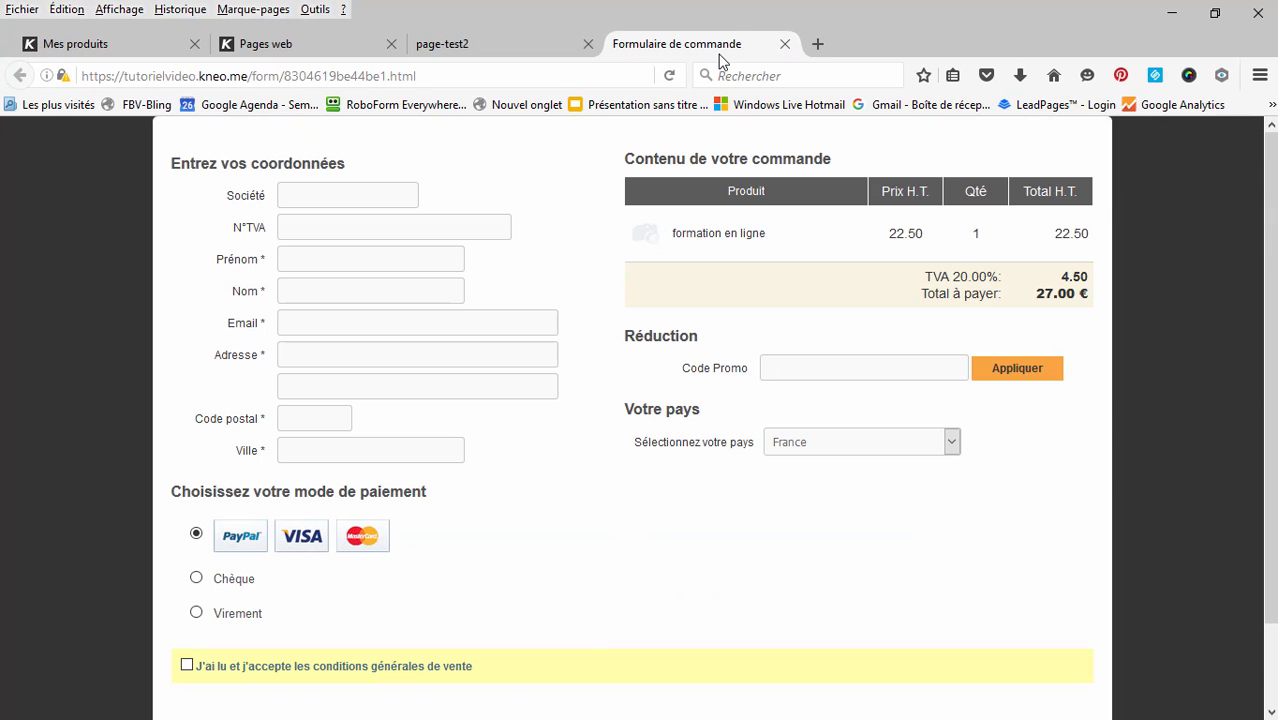
{"action": "left_click", "coordinate": [785, 44]}
{"action": "left_click", "coordinate": [805, 585]}
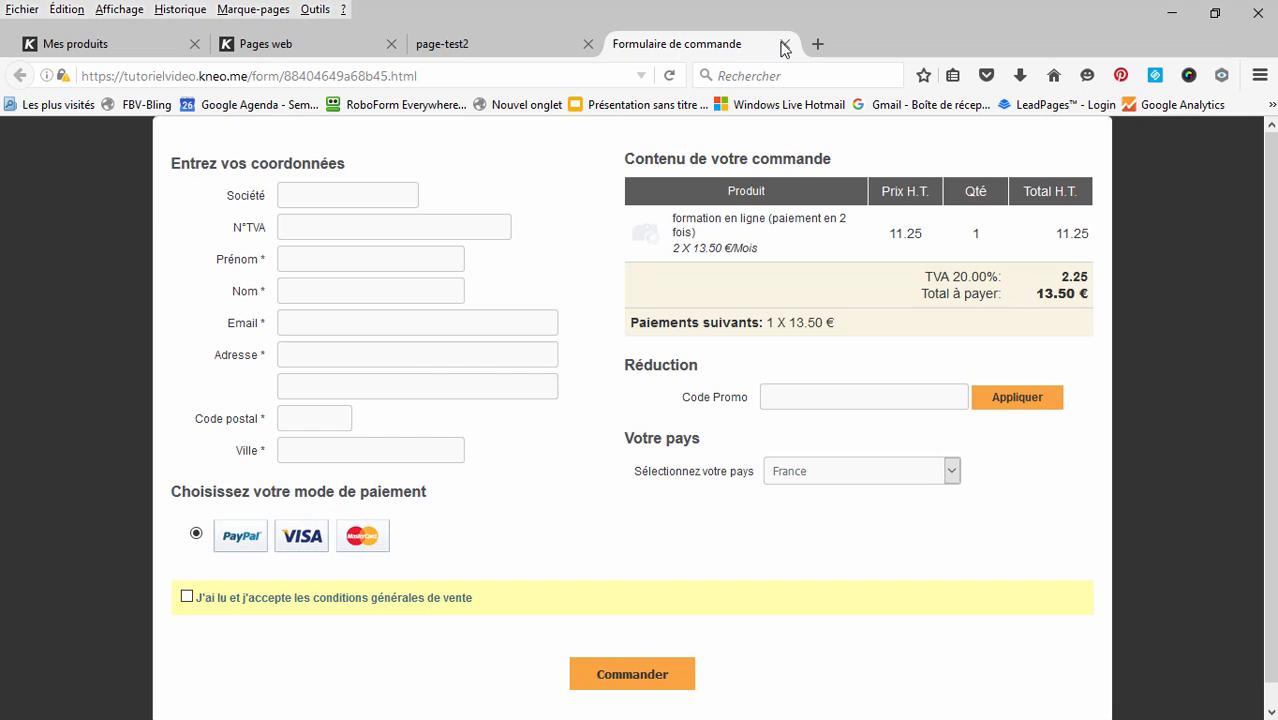
{"action": "left_click", "coordinate": [785, 44]}
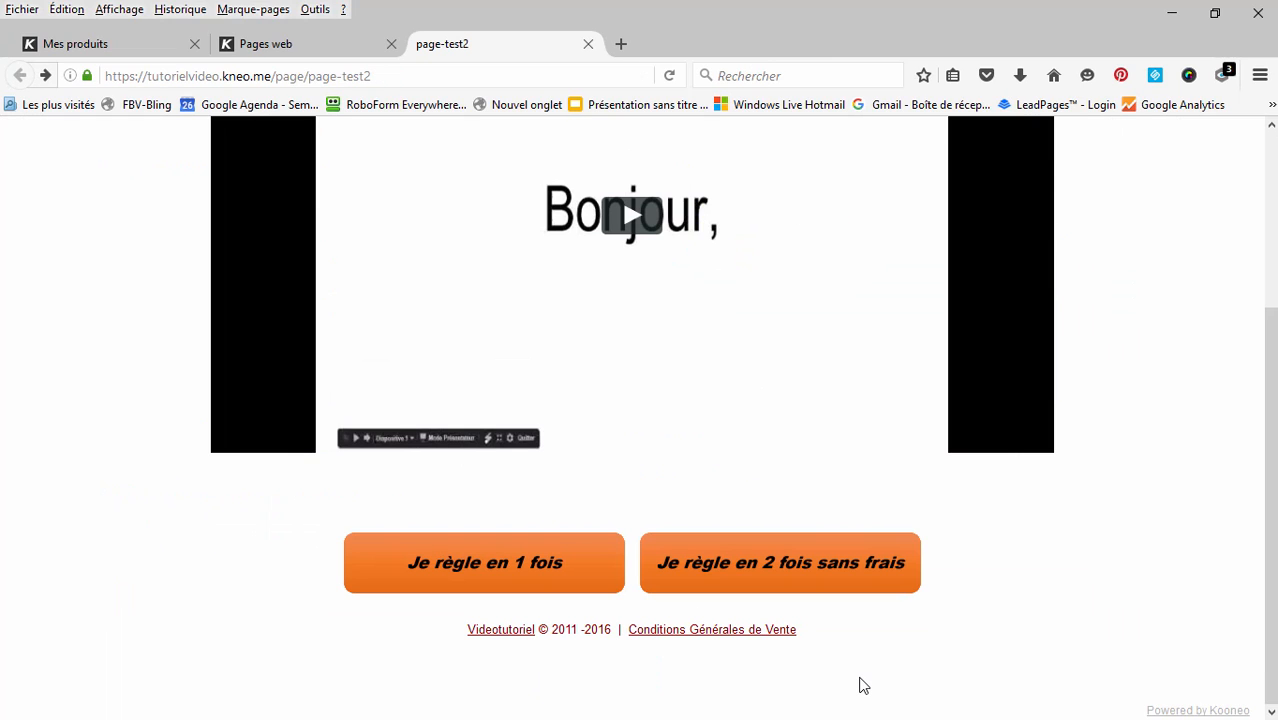